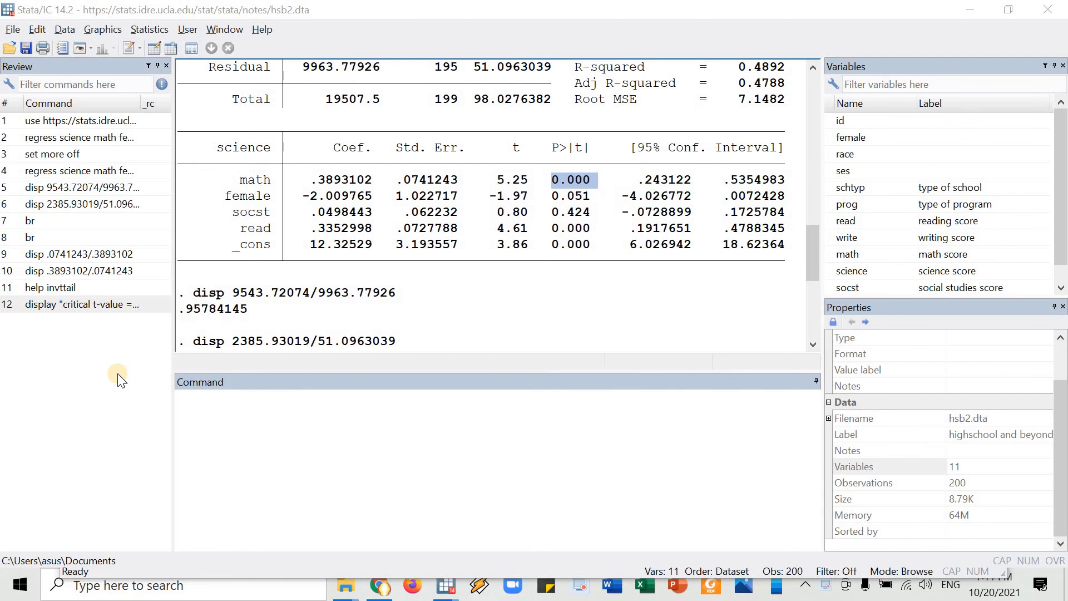
Switch to Chrome, return to UCLA's Annotated Output index and open the Stata page for the t-test.
key("alt+Tab")
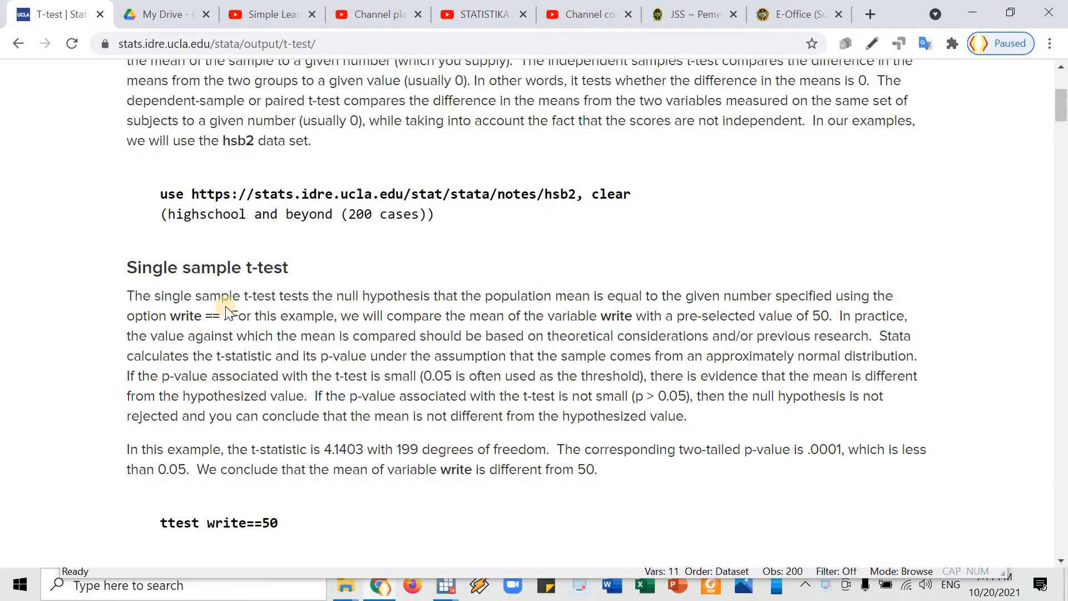
scroll(228, 311, "up", 5)
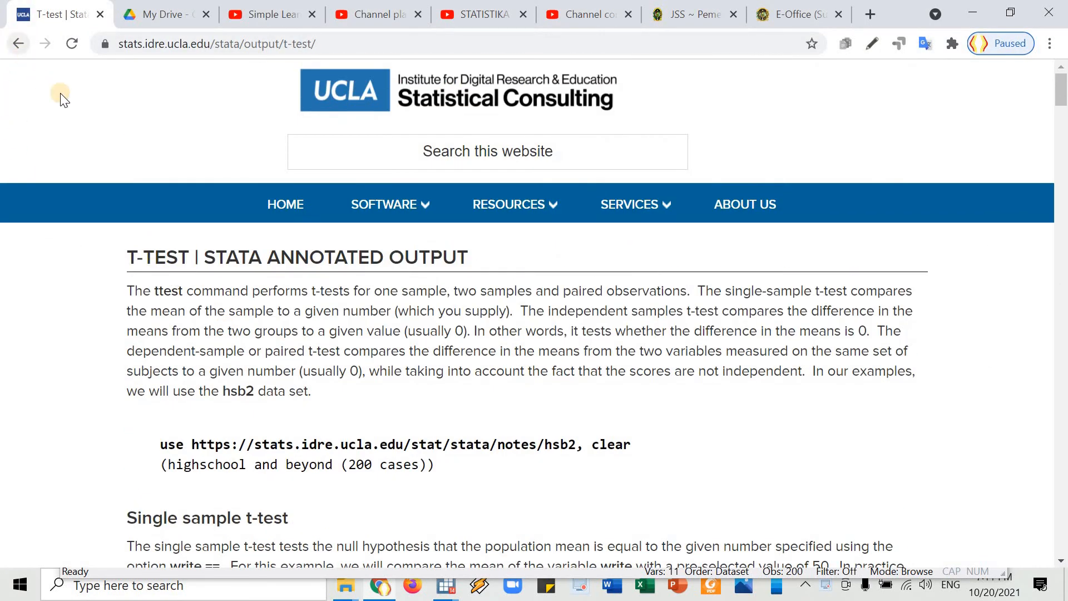
key("alt+Left")
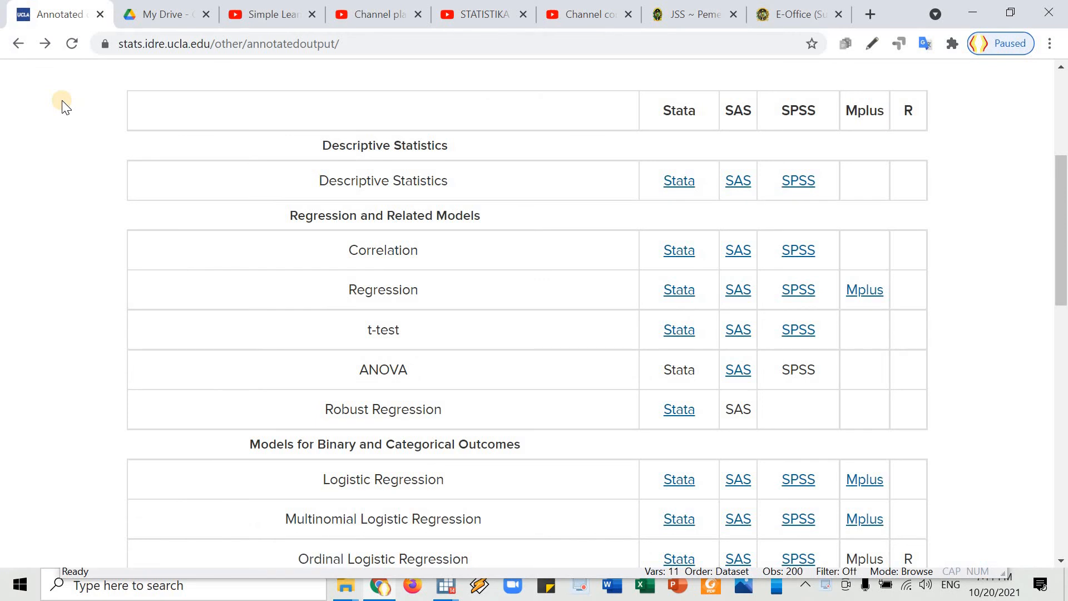
scroll(133, 153, "up", 5)
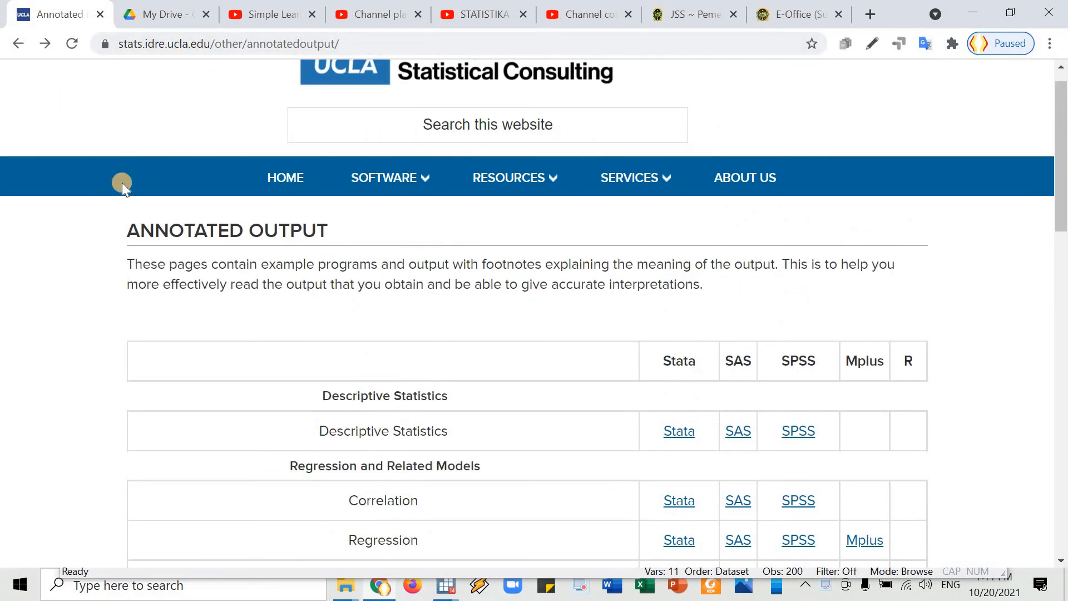
scroll(126, 188, "down", 5)
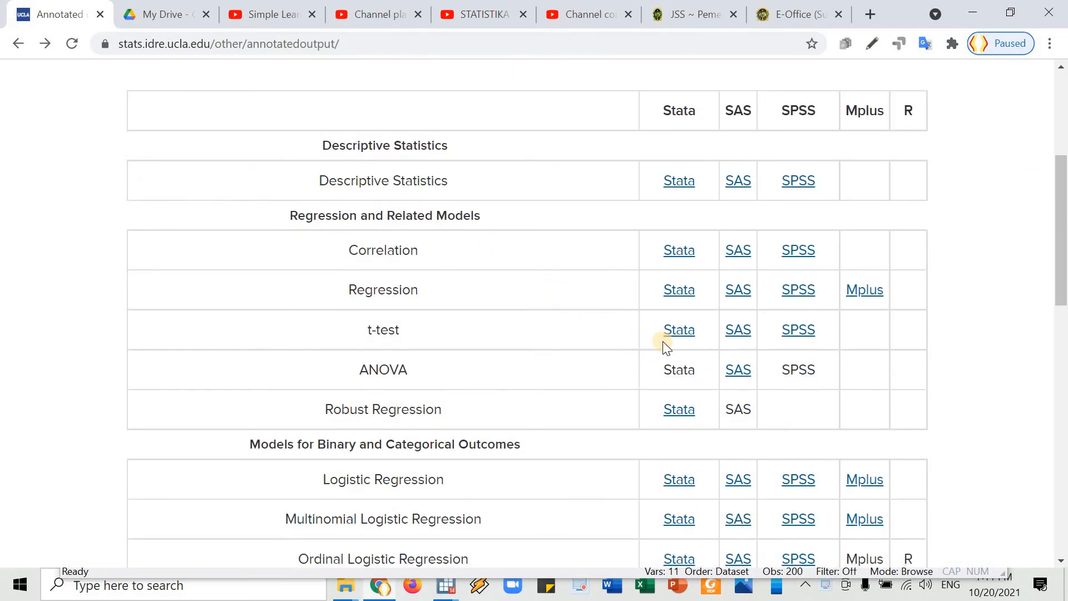
left_click(680, 334)
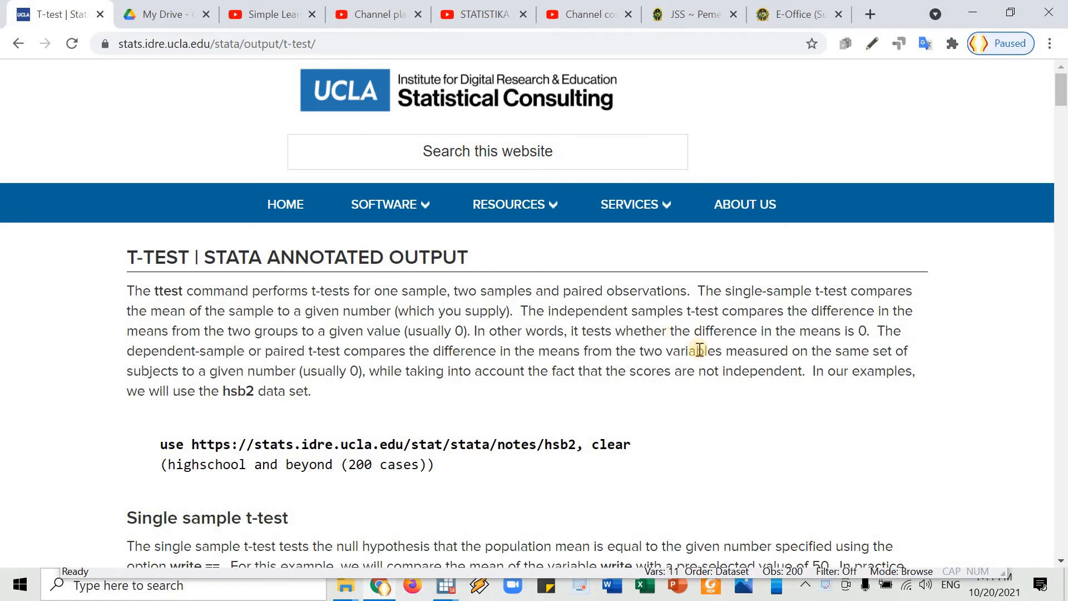
Read the introduction's description of the ttest command and the single-sample t-test, highlighting its key phrases.
scroll(192, 222, "down", 2)
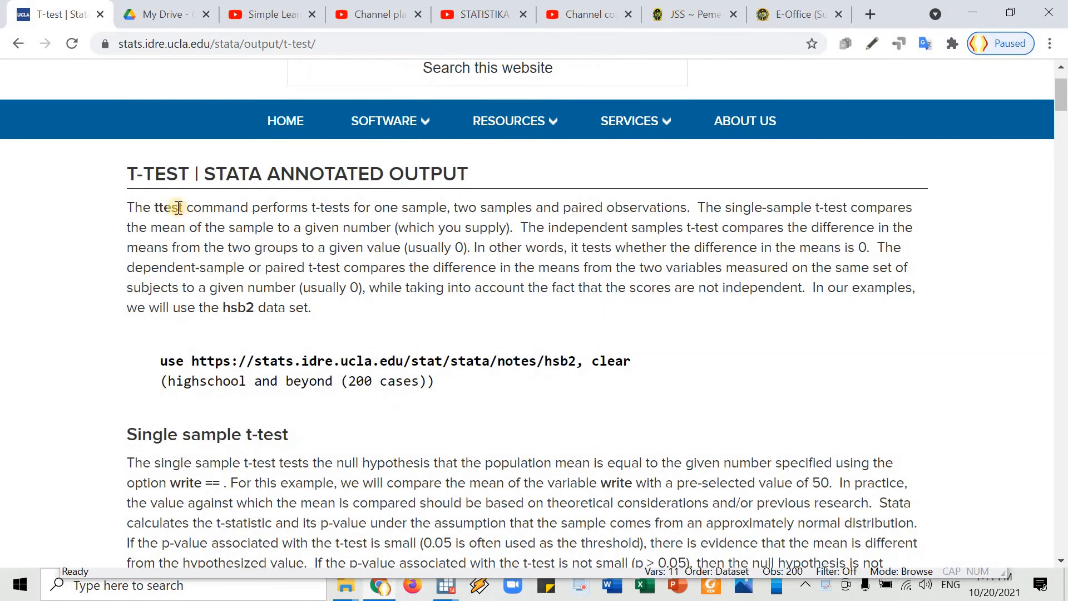
left_click_drag(178, 207, 172, 208)
double_click(158, 208)
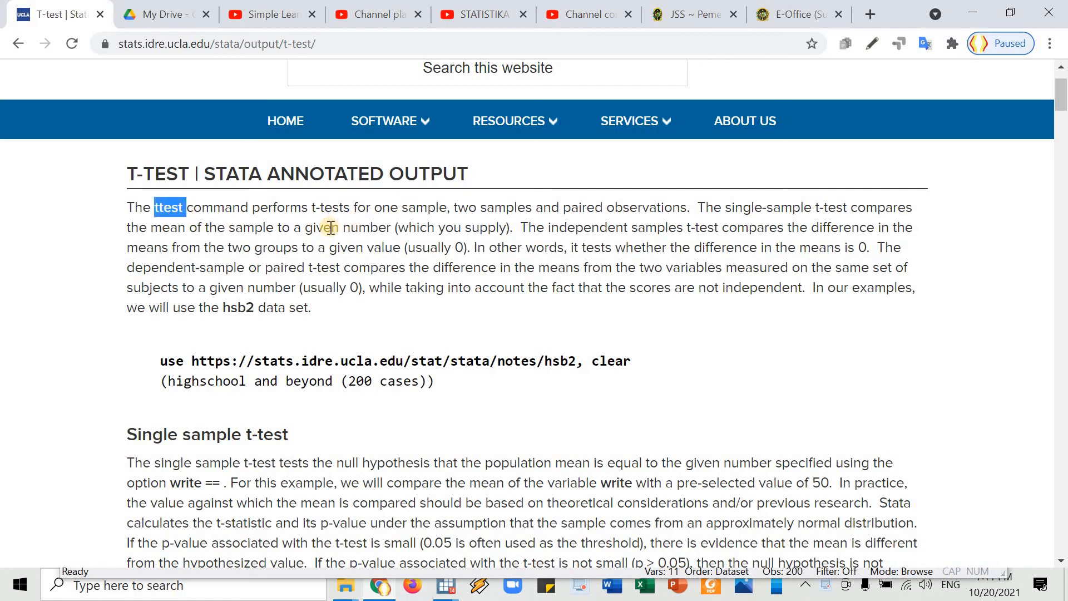
left_click_drag(374, 209, 692, 210)
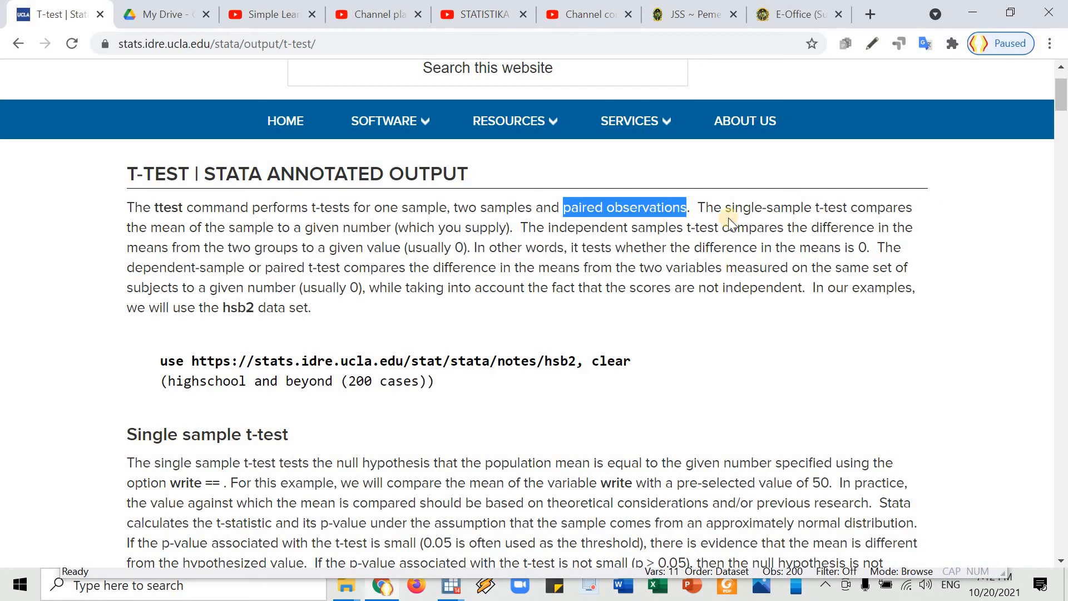
left_click_drag(725, 208, 847, 209)
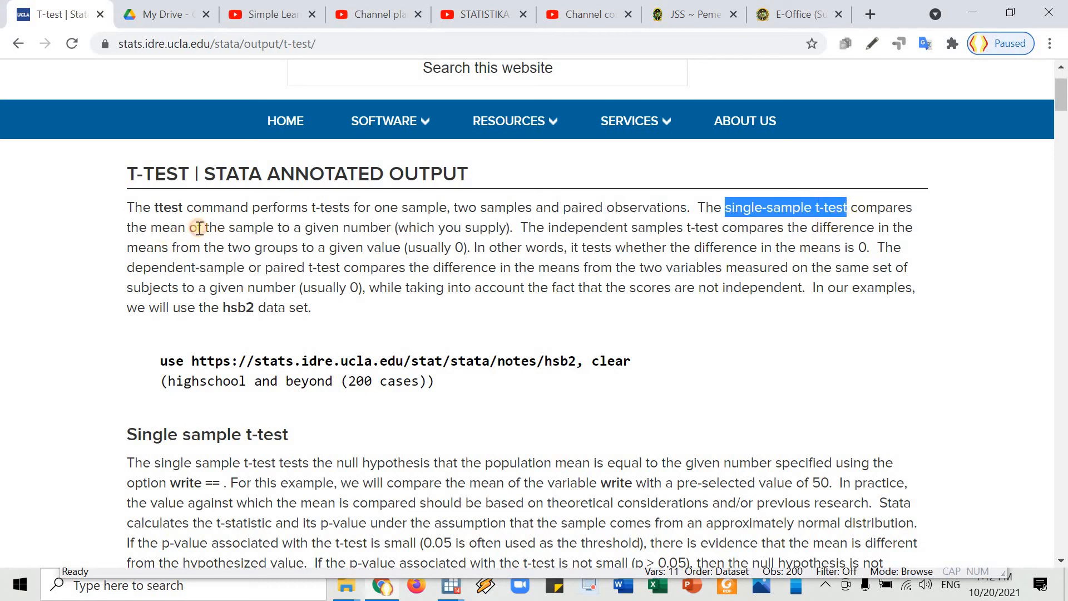
left_click_drag(161, 228, 291, 229)
left_click(341, 223)
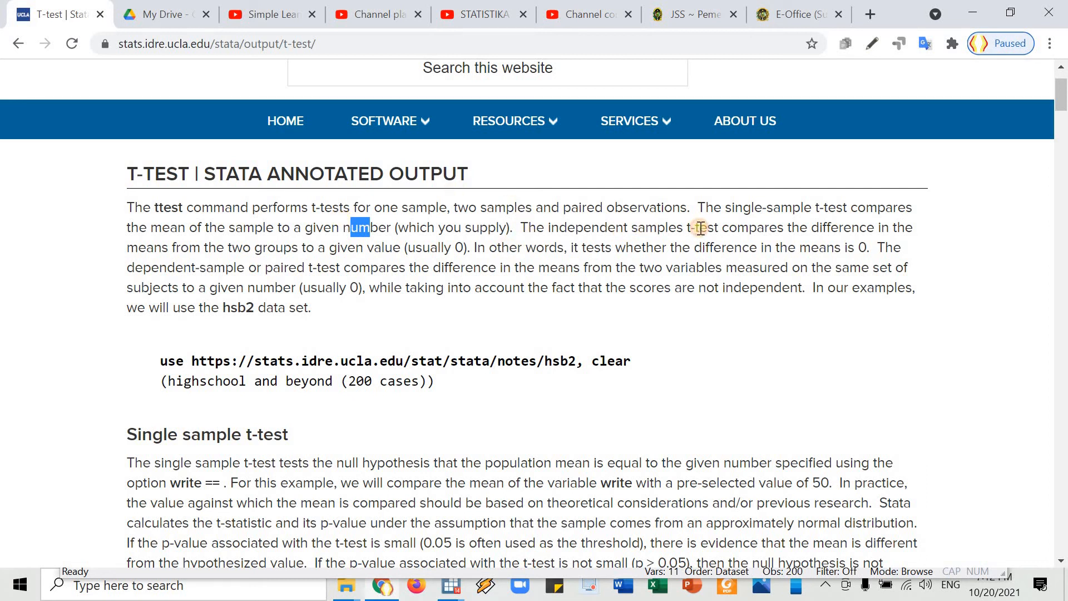
Read how the introduction describes the independent samples t-test and the dependent-sample or paired t-test.
left_click_drag(729, 229, 781, 234)
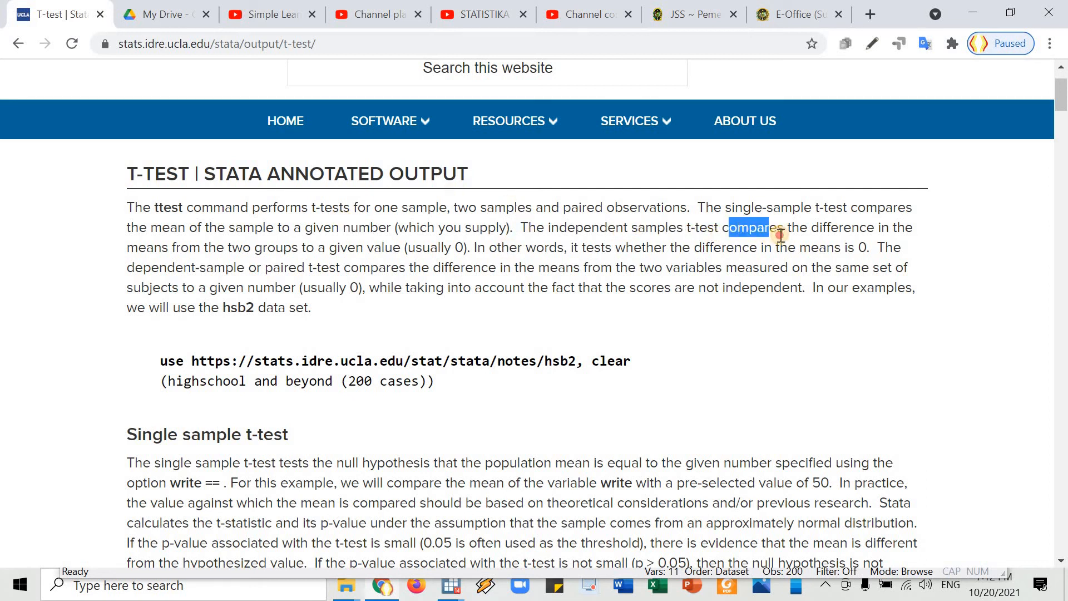
left_click(852, 232)
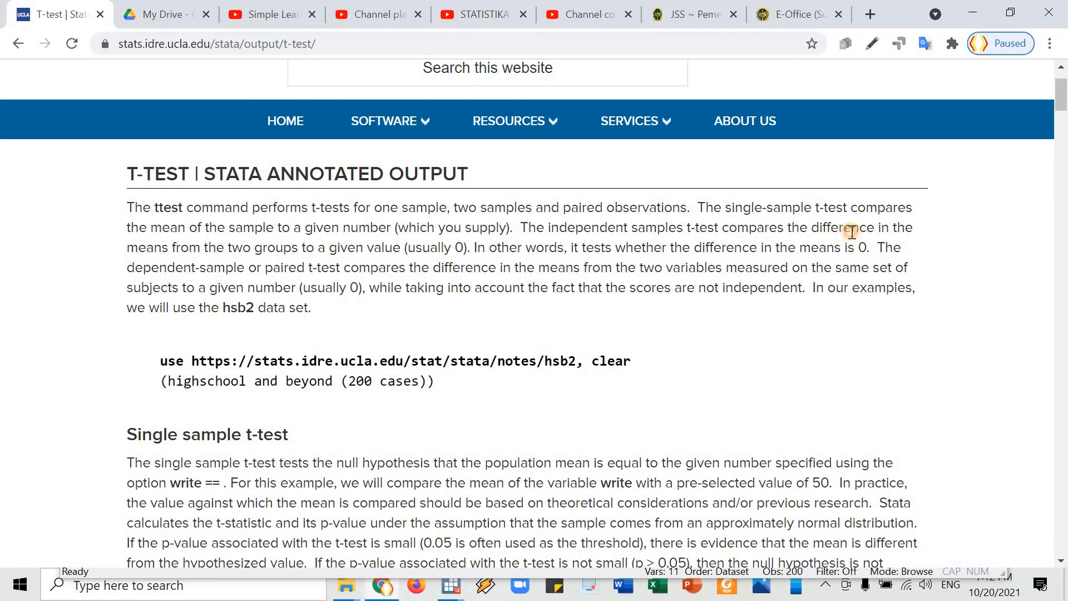
left_click_drag(852, 232, 820, 229)
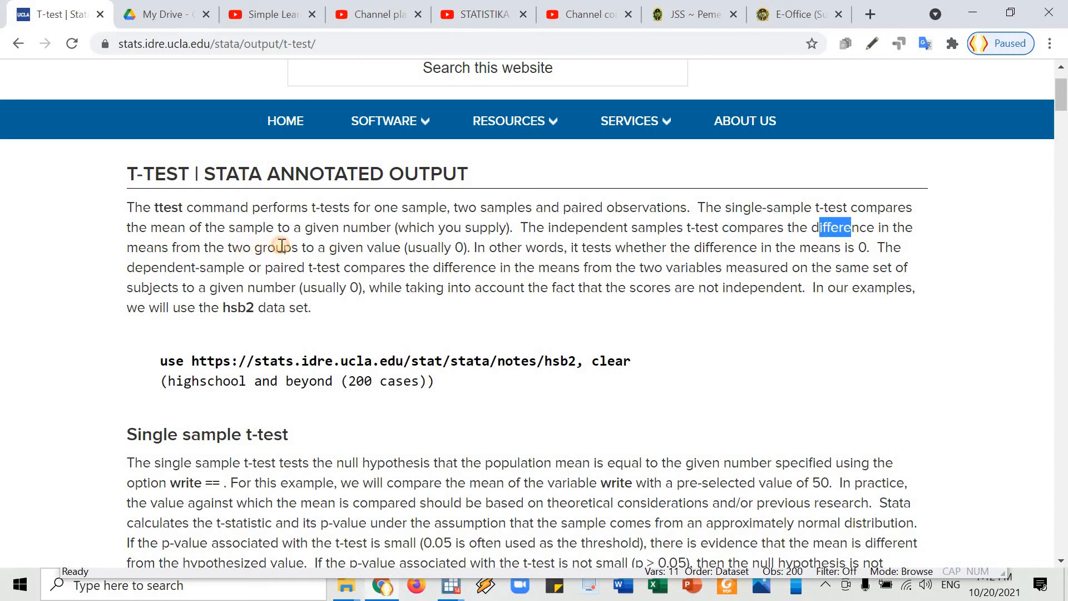
left_click_drag(282, 246, 263, 247)
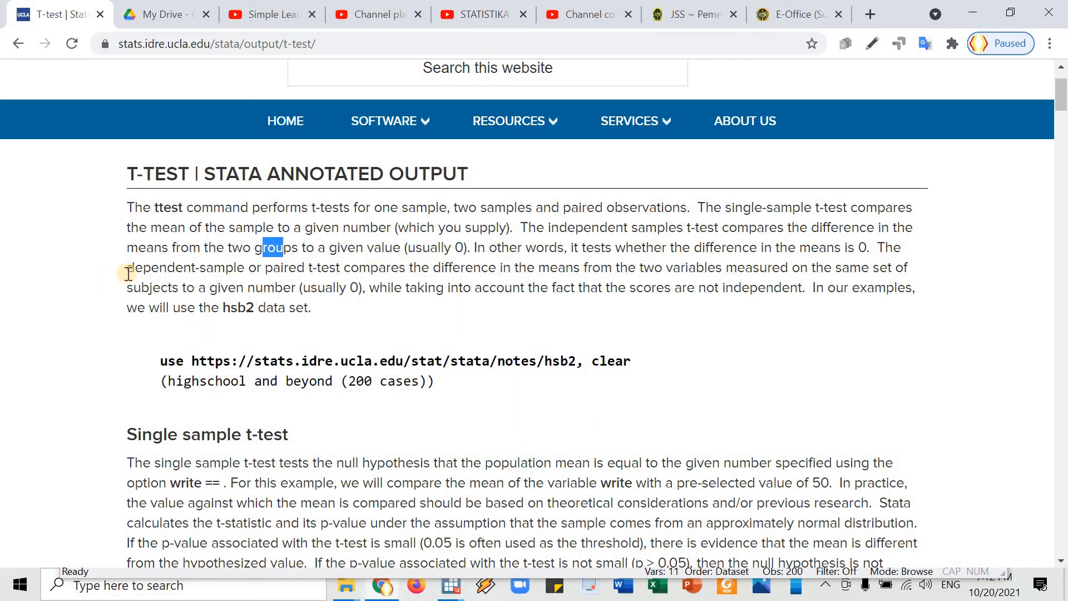
left_click_drag(144, 268, 337, 274)
left_click(437, 267)
left_click_drag(128, 270, 245, 269)
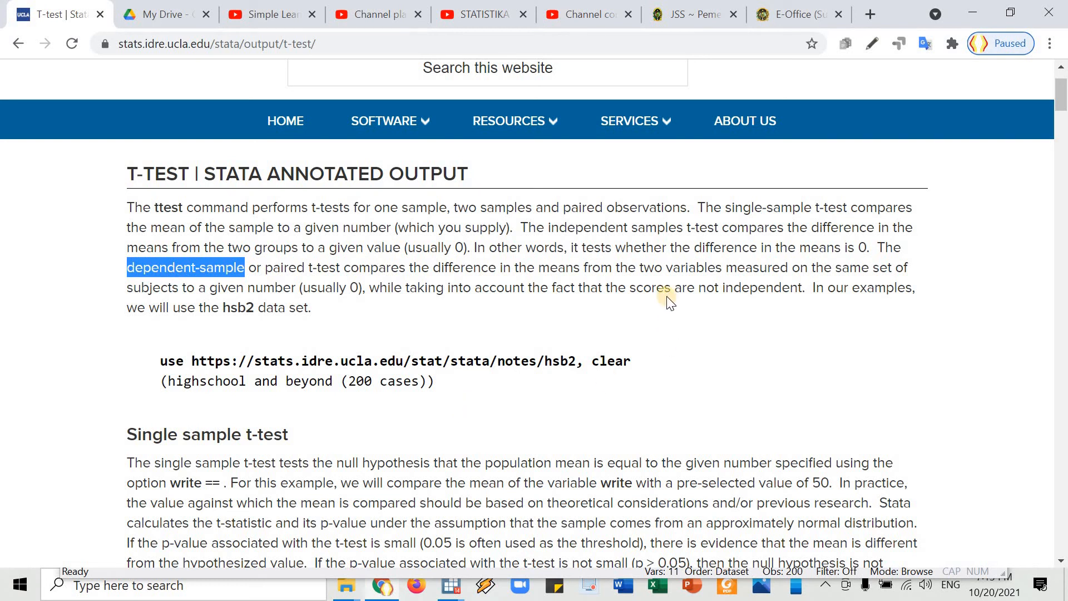
left_click(672, 232)
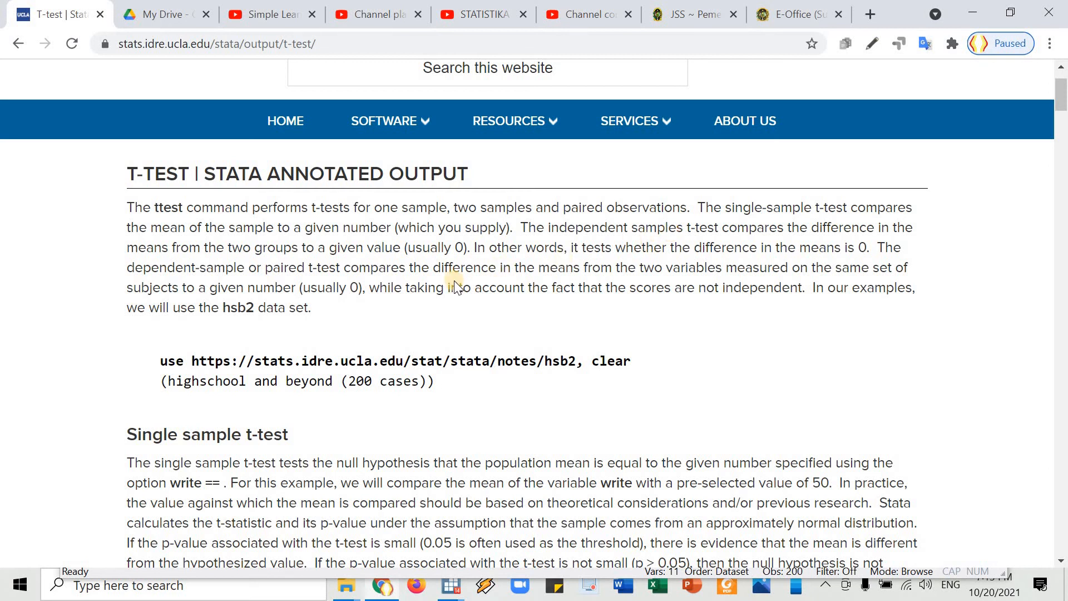
scroll(453, 280, "down", 1)
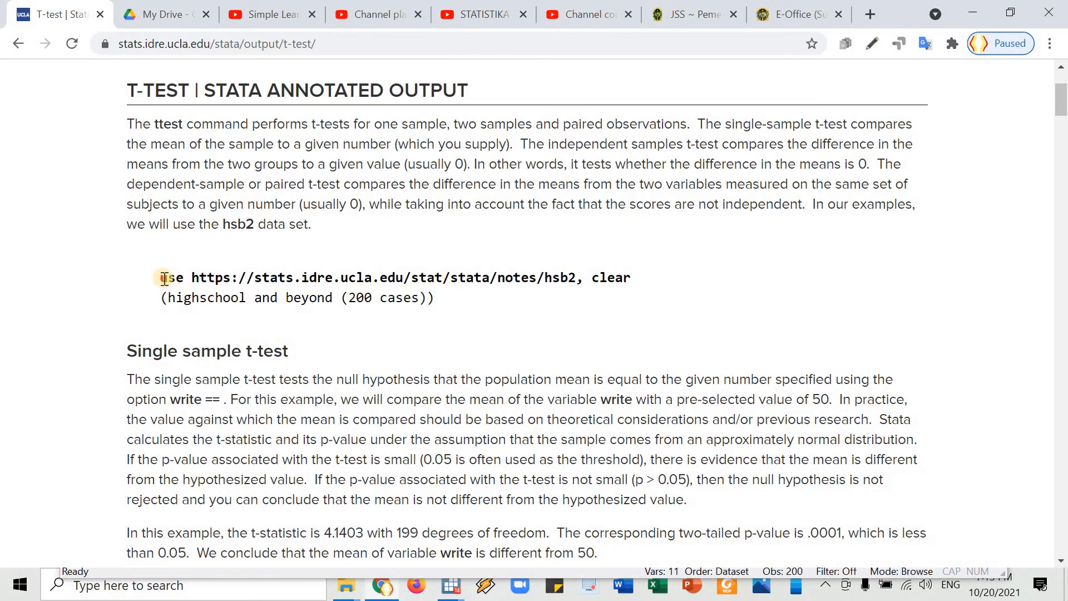
left_click_drag(157, 281, 623, 265)
key("ctrl+c")
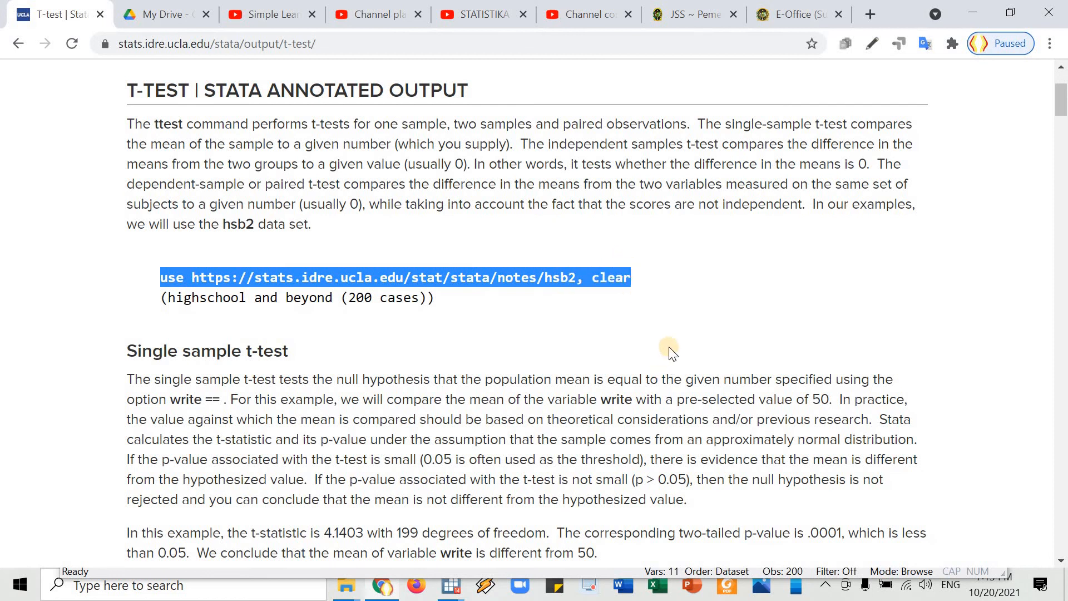
key("alt+Tab")
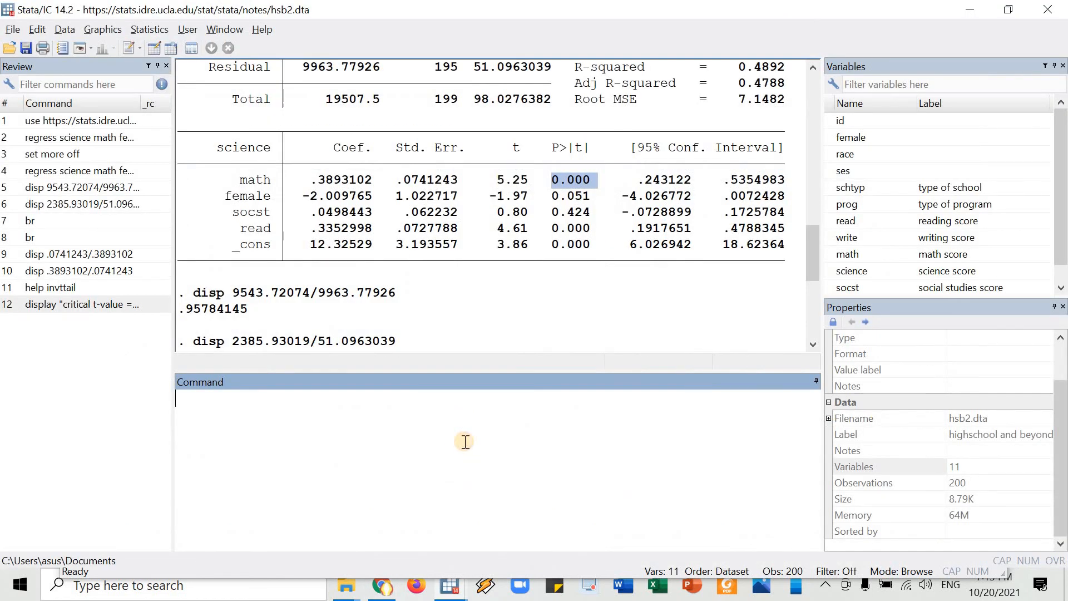
key("ctrl+v")
key("Return")
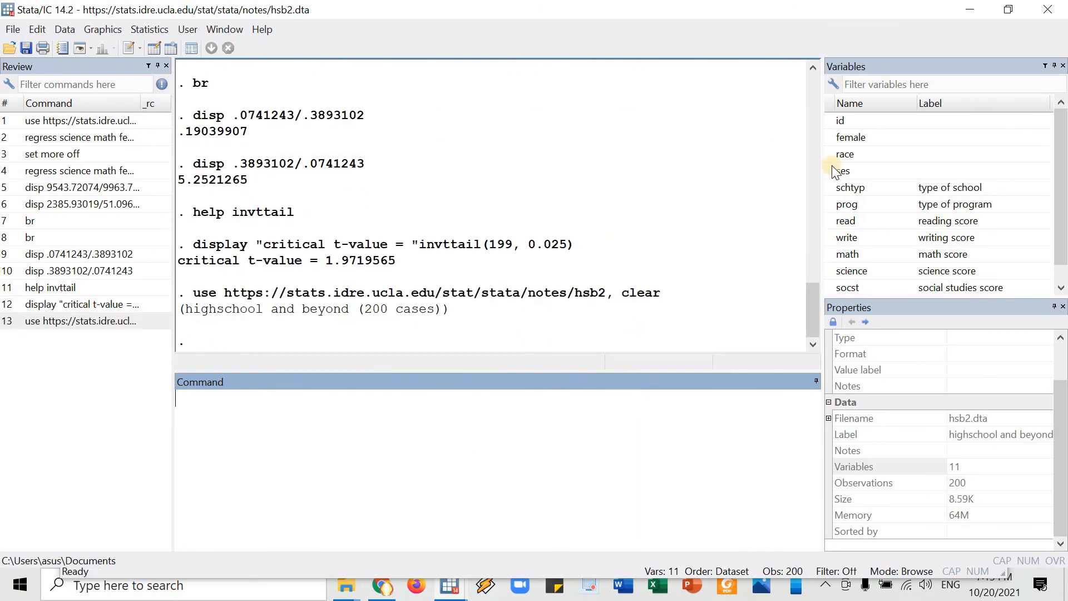
scroll(870, 178, "down", 1)
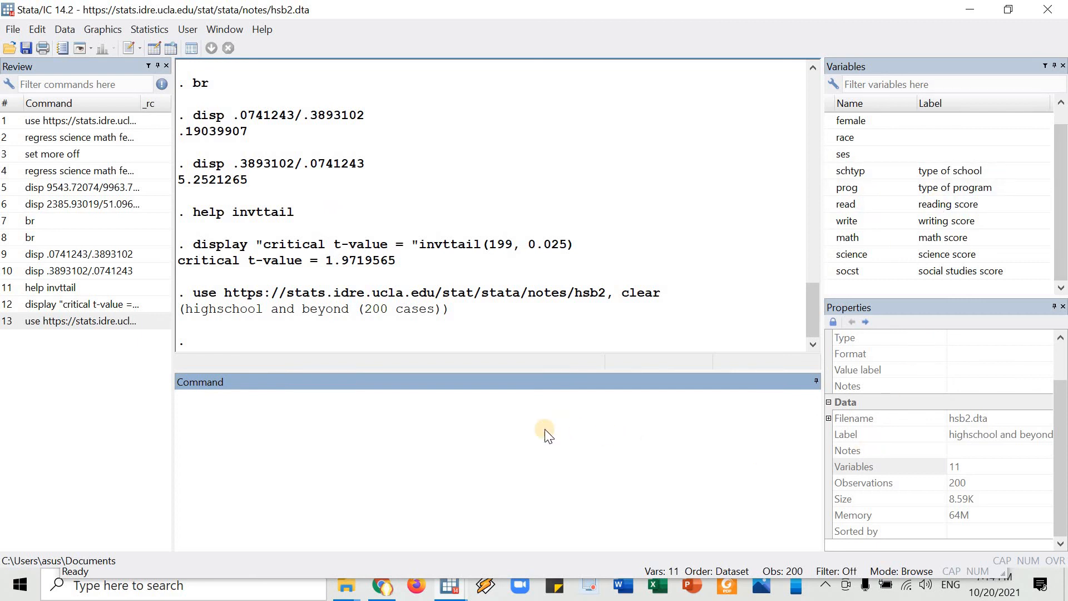
key("alt+Tab")
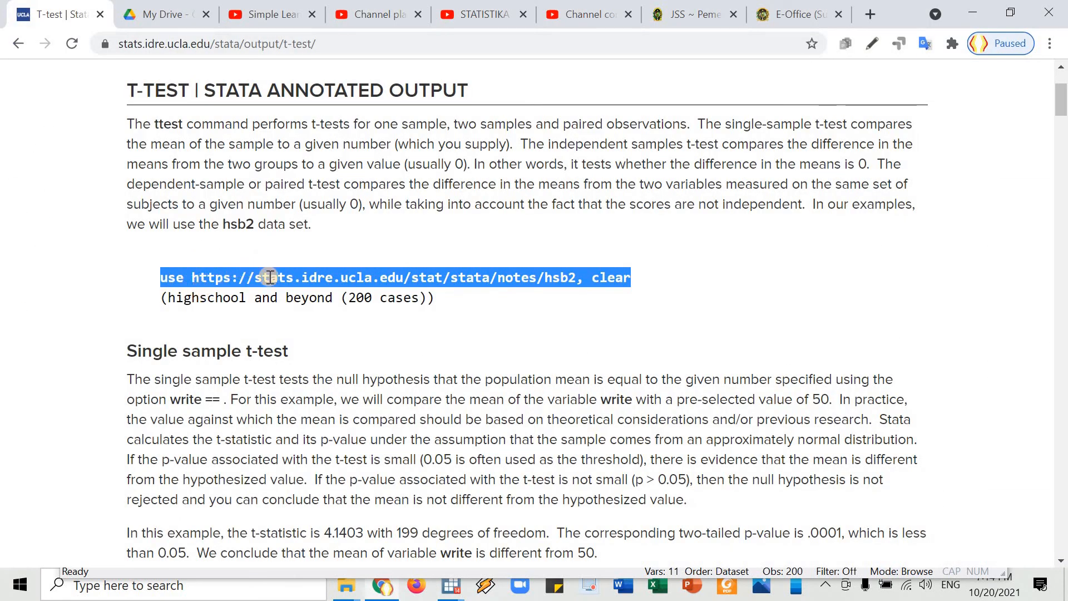
key("alt+Tab")
key("alt+Tab")
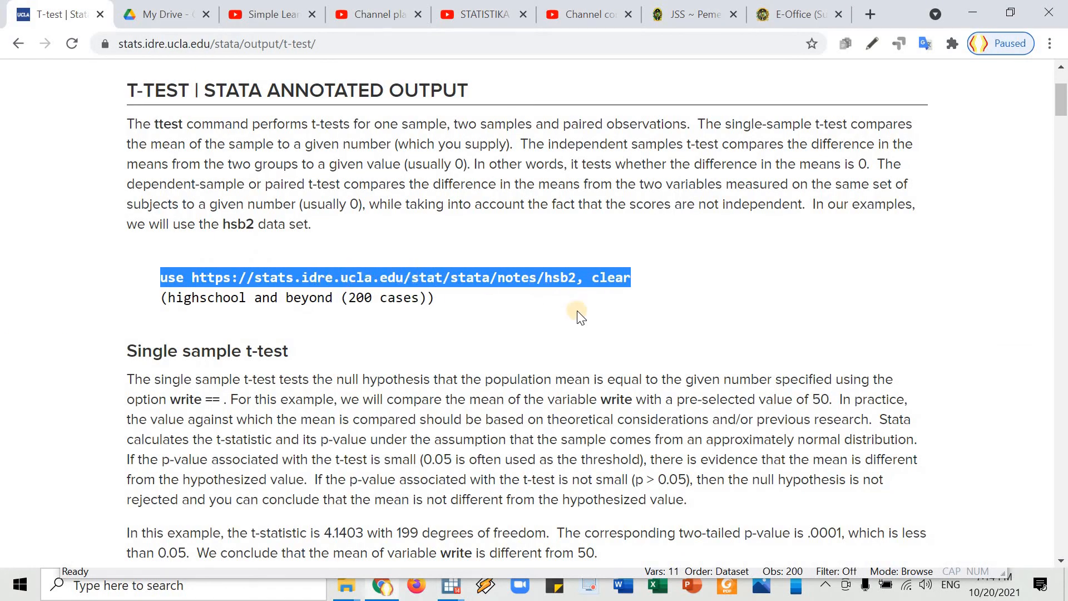
key("alt+Tab")
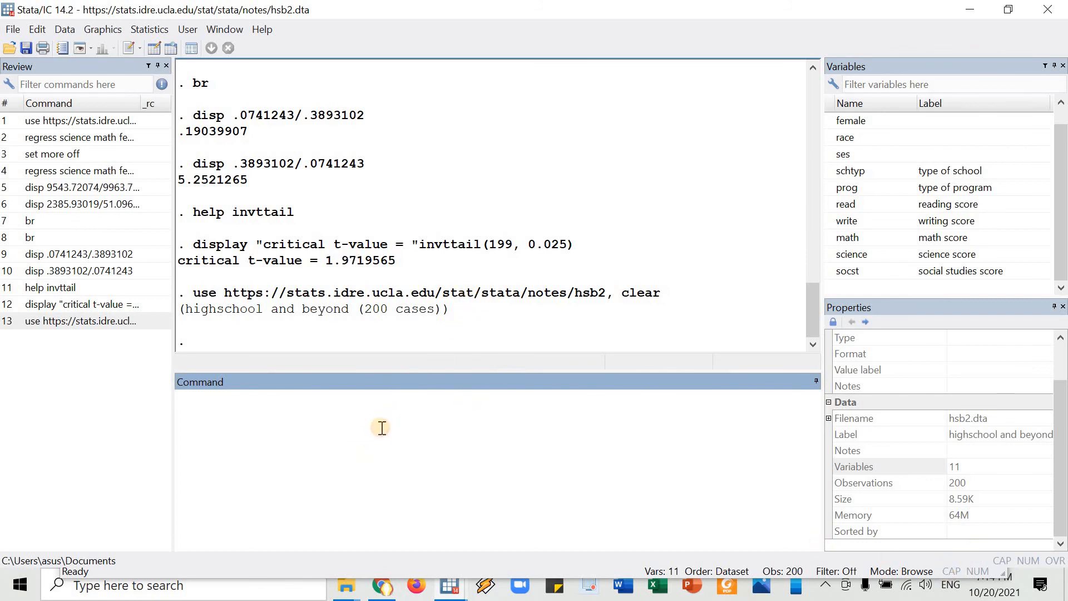
Switch to Chrome and examine the Single sample t-test section, highlighting the example command "ttest write==50" and its comparison value.
key("alt+Tab")
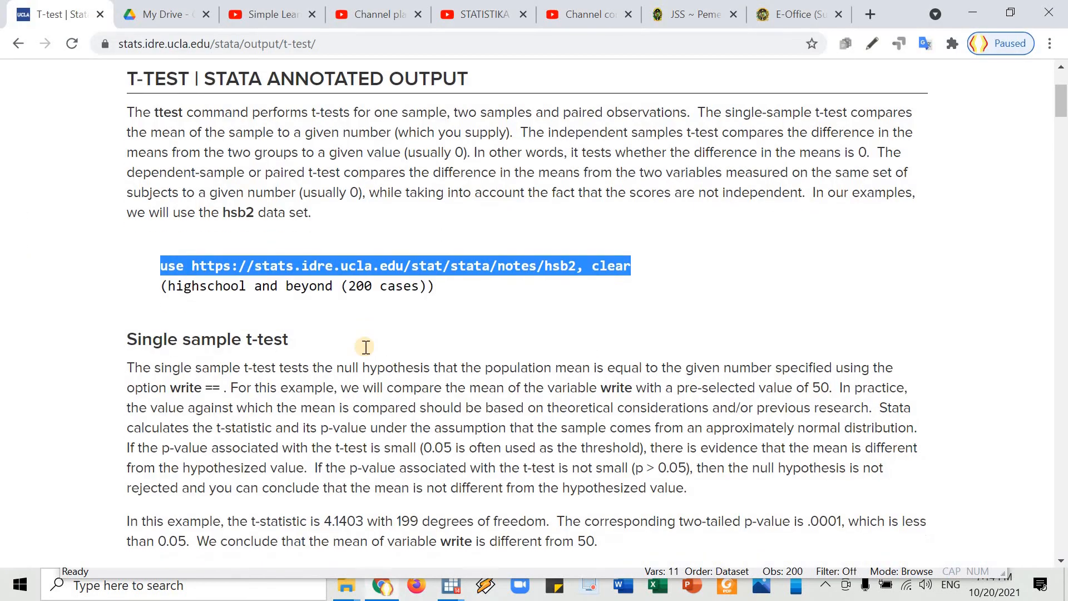
scroll(362, 348, "down", 3)
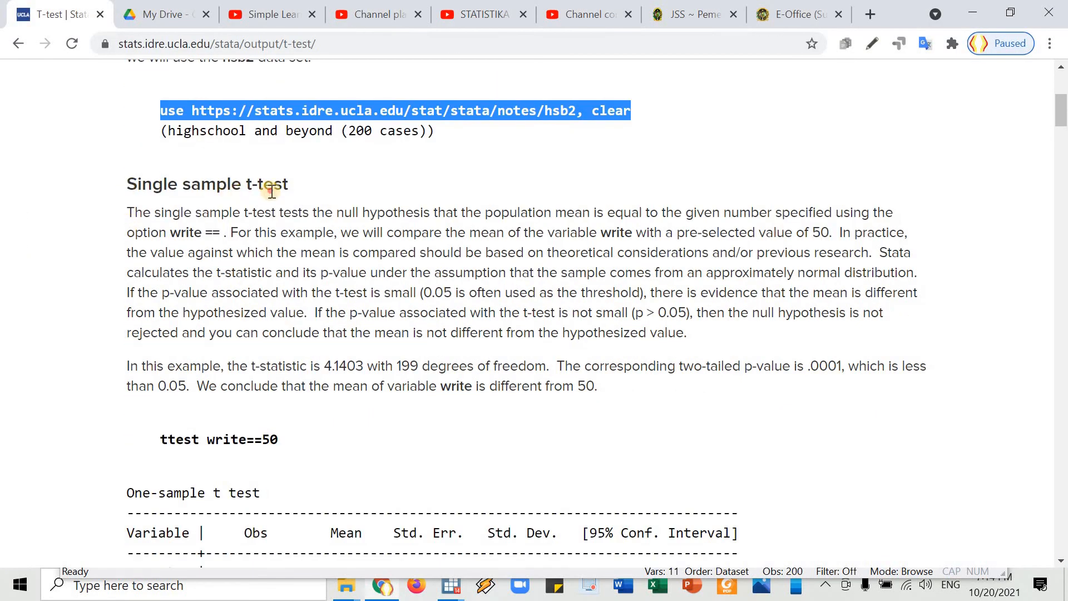
left_click_drag(128, 186, 290, 187)
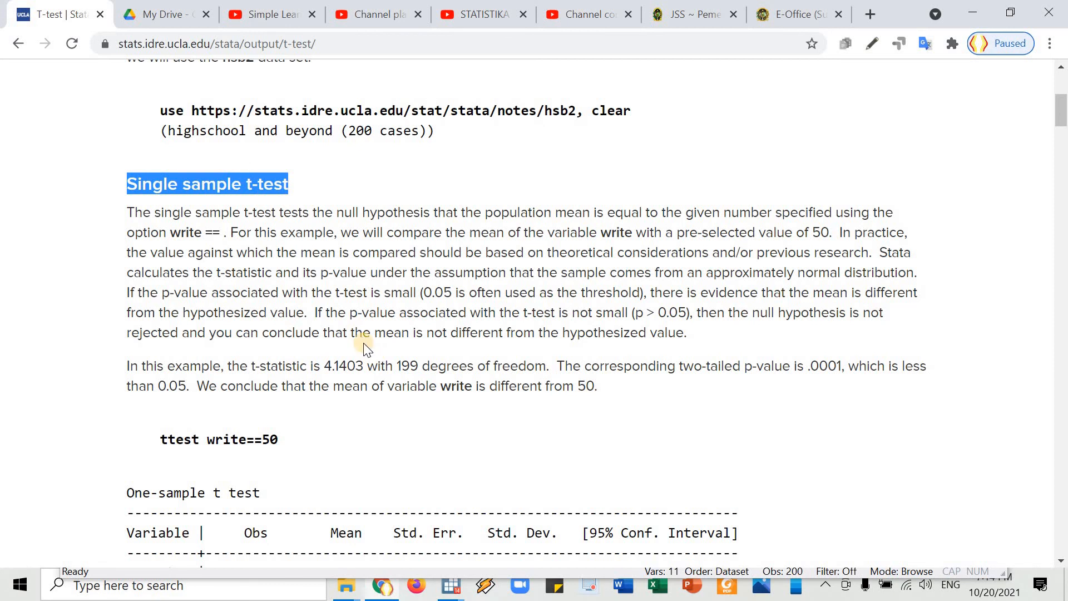
scroll(368, 356, "down", 2)
left_click_drag(161, 356, 279, 359)
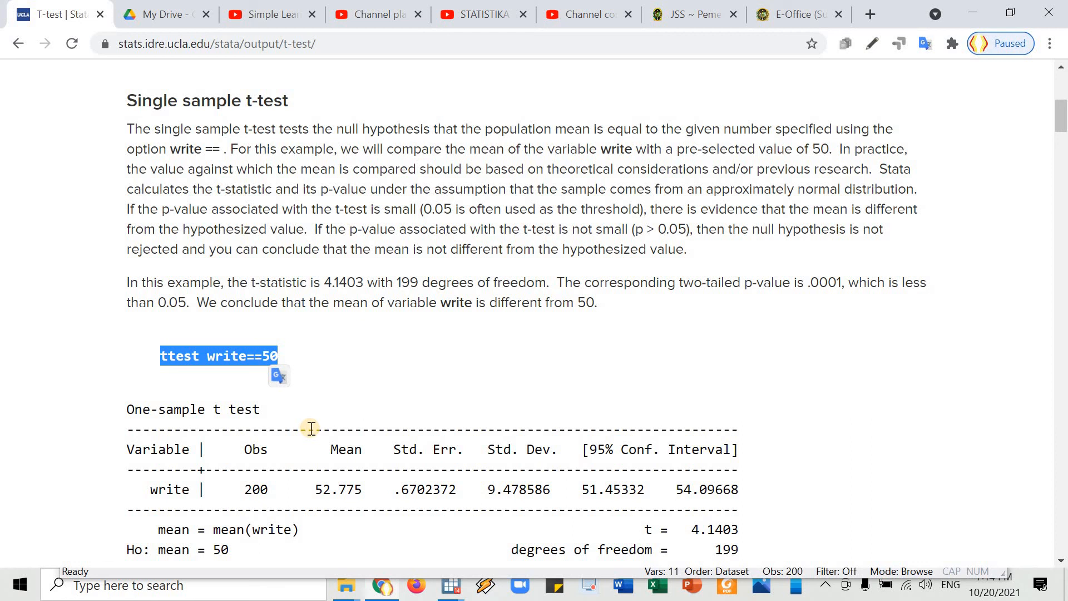
key("alt+Tab")
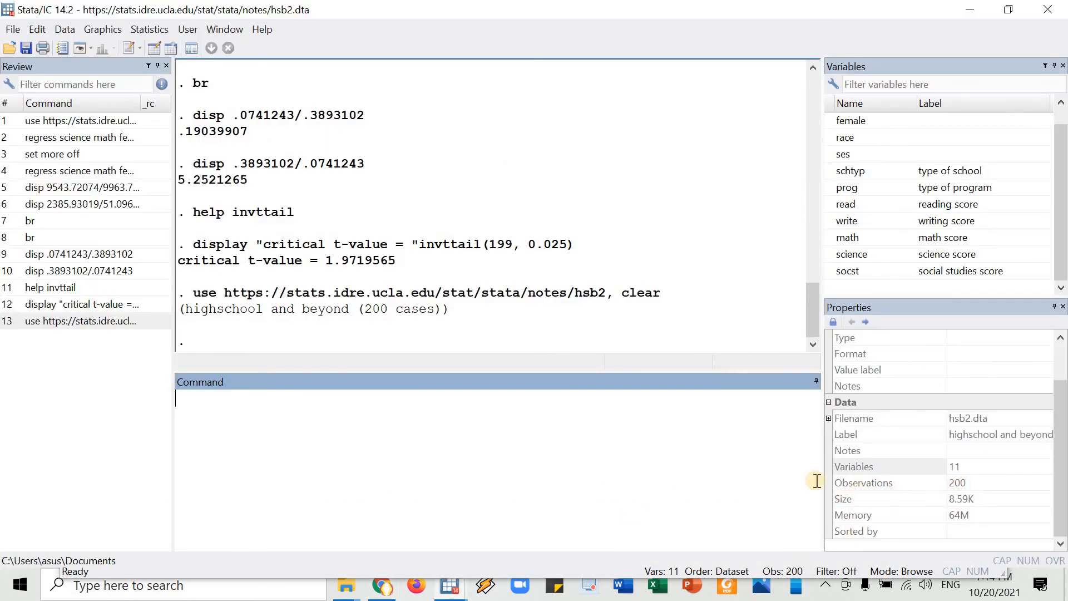
key("alt+Tab")
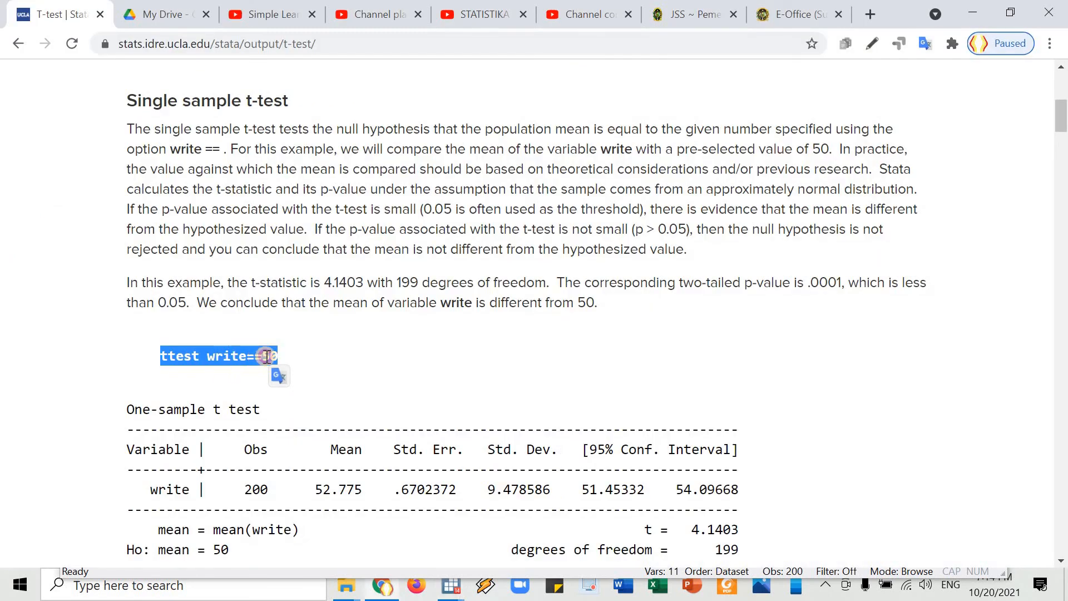
left_click_drag(279, 358, 262, 358)
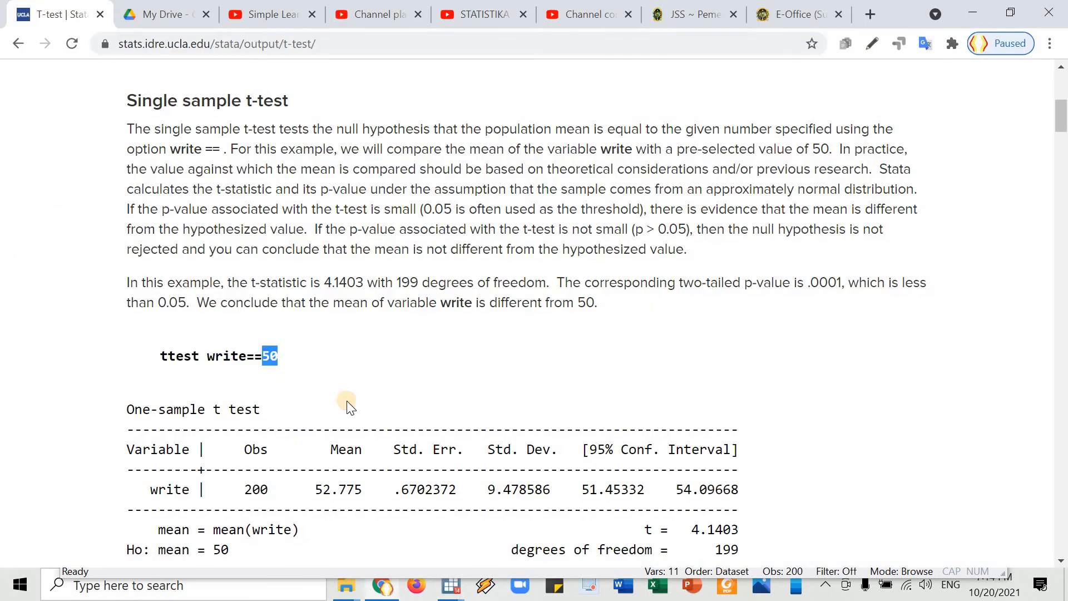
Reread the introduction's statement of what the single-sample t-test compares and highlight that passage.
key("alt+Tab")
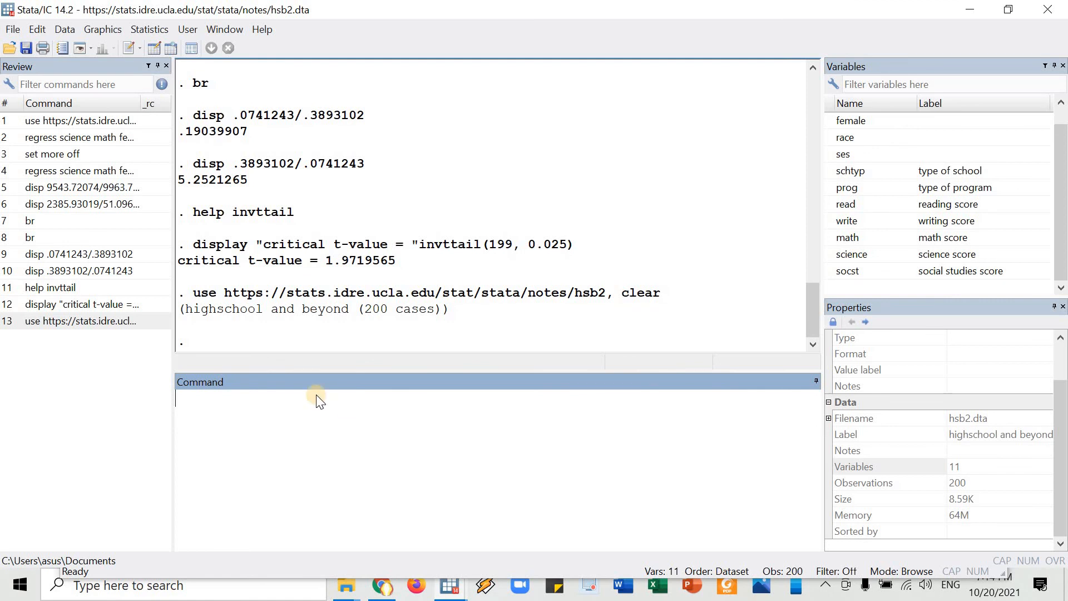
key("alt+Tab")
scroll(377, 271, "up", 3)
scroll(391, 222, "up", 3)
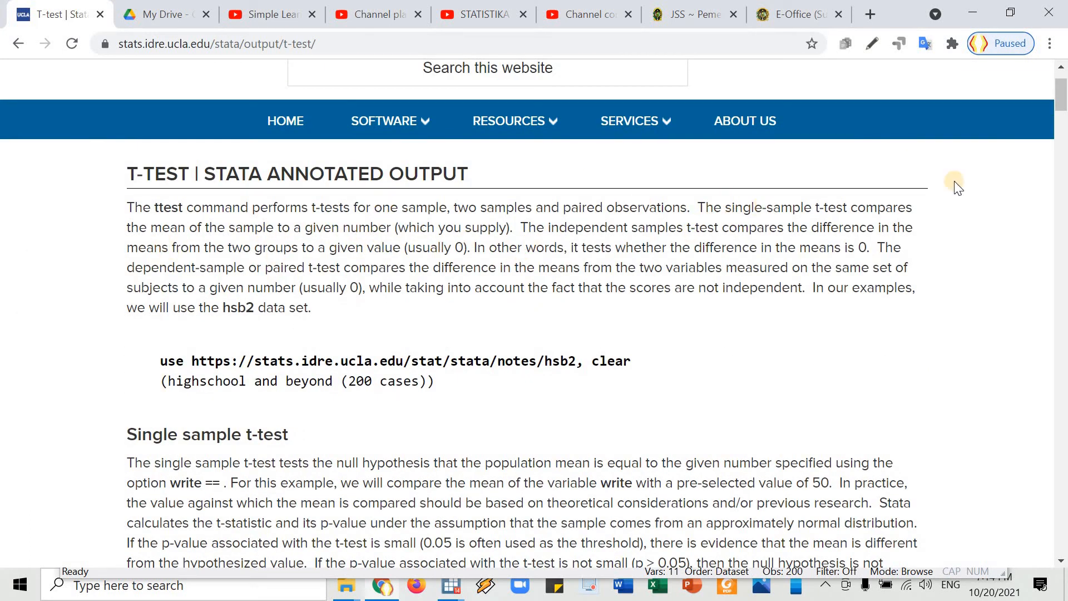
left_click_drag(853, 214, 477, 228)
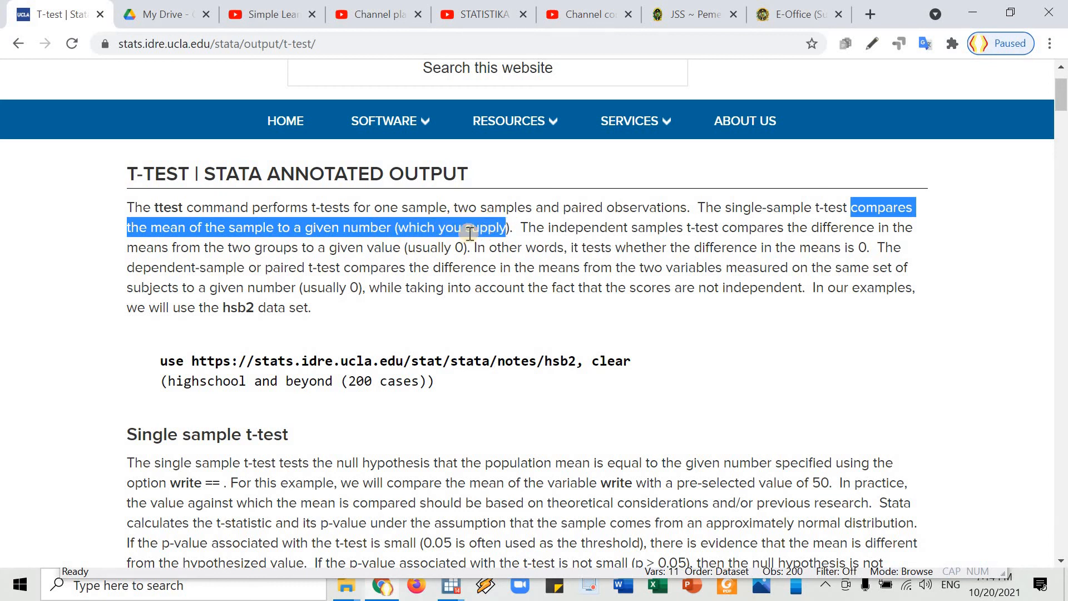
Check the comparison value 50 in the page's example, switch to Stata and run "ttest write==50".
scroll(276, 285, "down", 7)
double_click(261, 272)
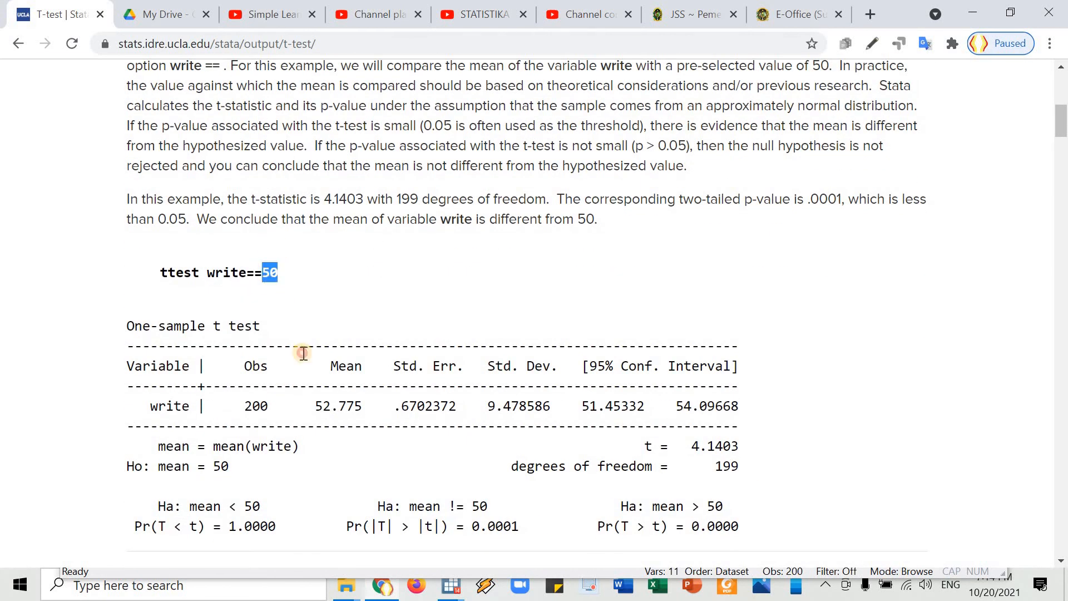
key("alt+Tab")
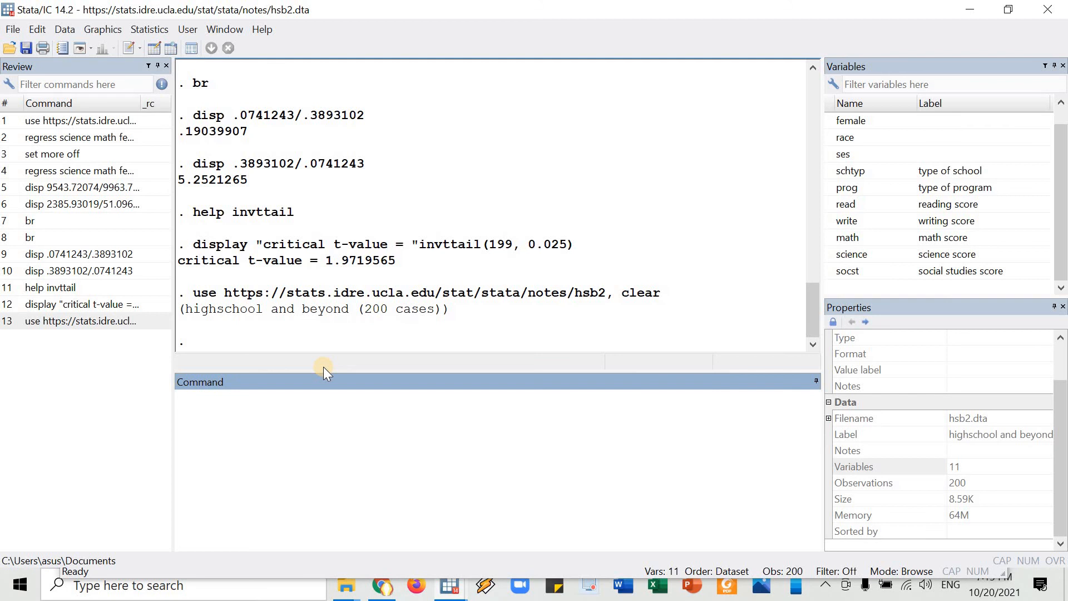
type("ttest")
left_click(828, 221)
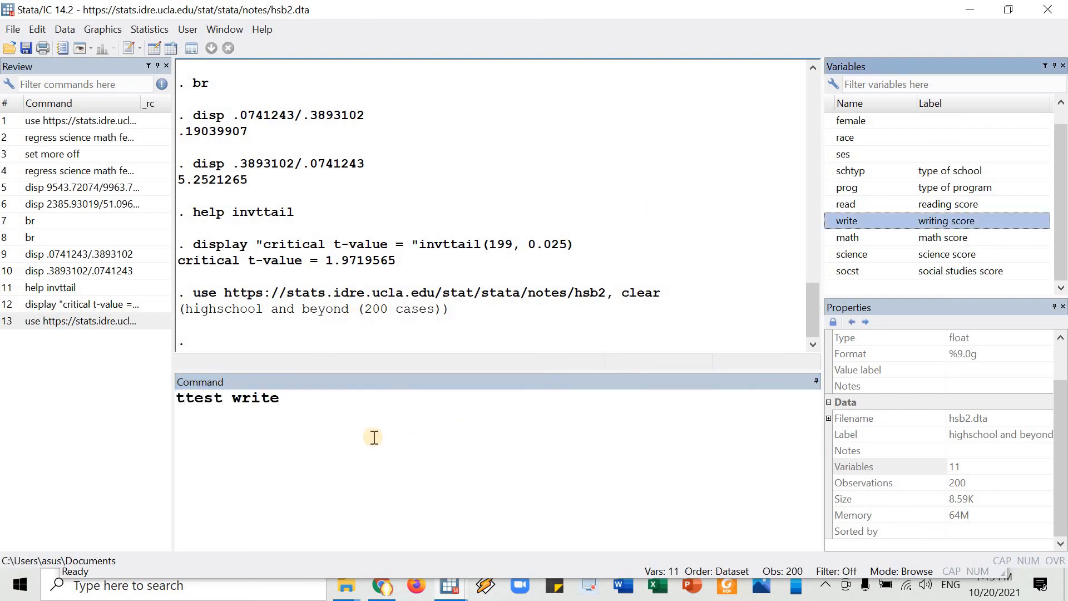
left_click(369, 403)
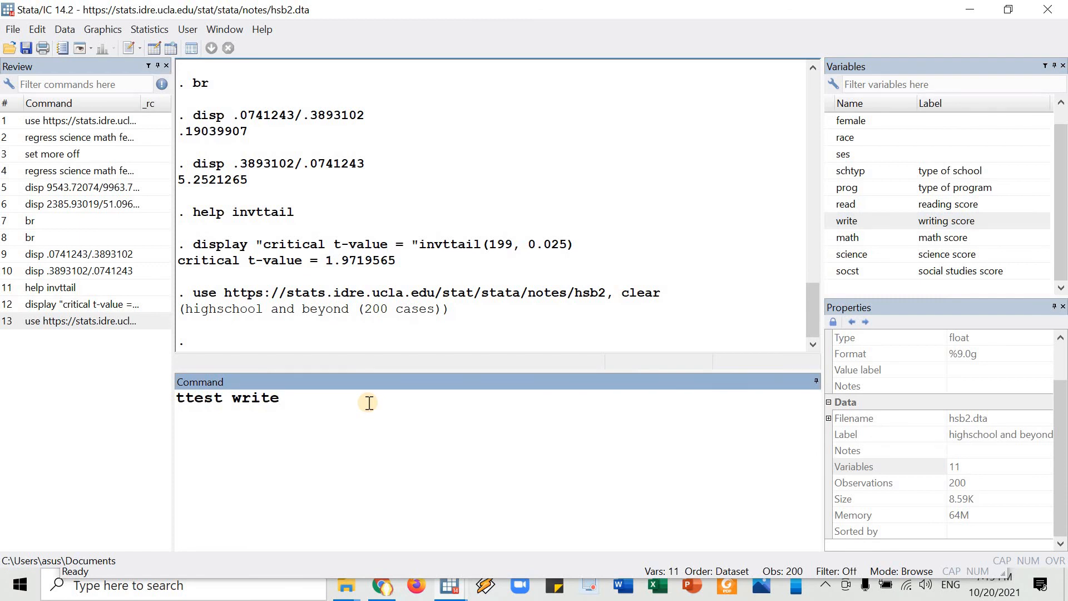
type("==")
type("50")
key("Return")
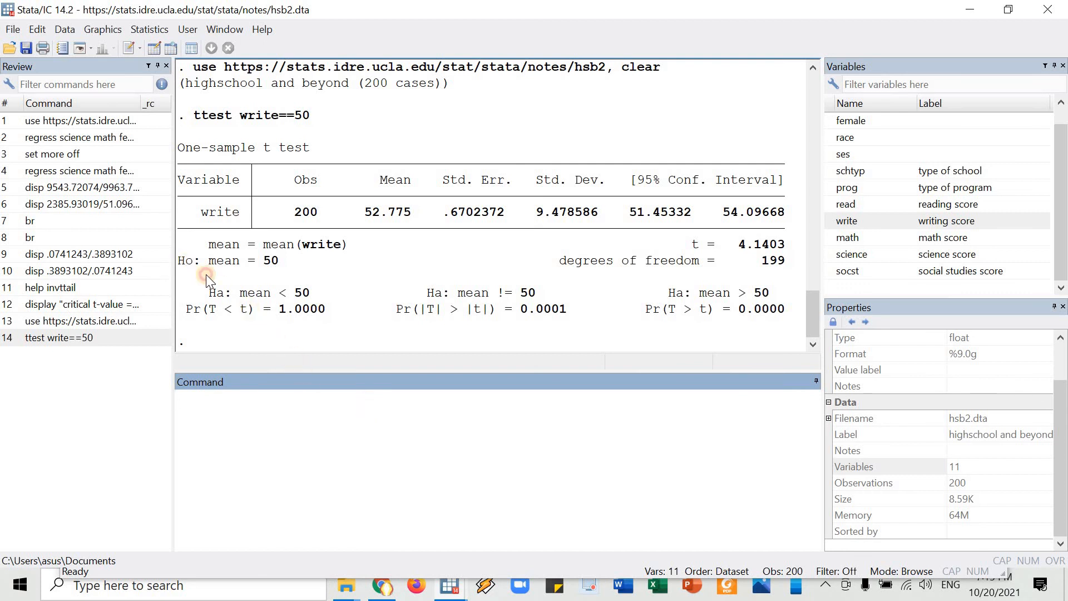
Examine the null hypothesis and the two-sided alternative with its p-value in the one-sample t-test output, highlighting each.
left_click_drag(206, 274, 276, 259)
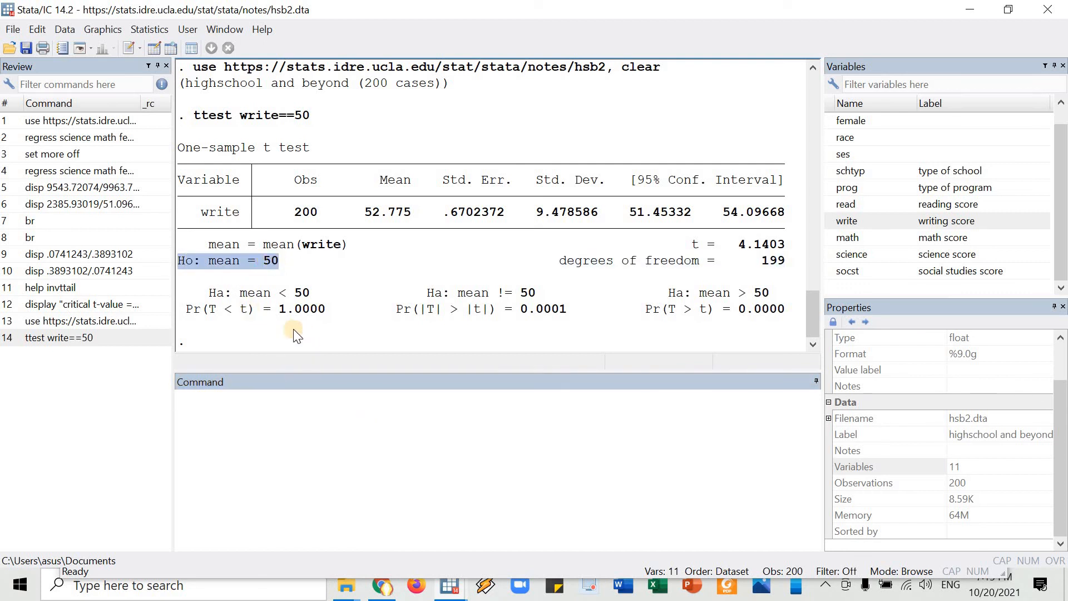
double_click(240, 218)
left_click_drag(265, 261, 273, 262)
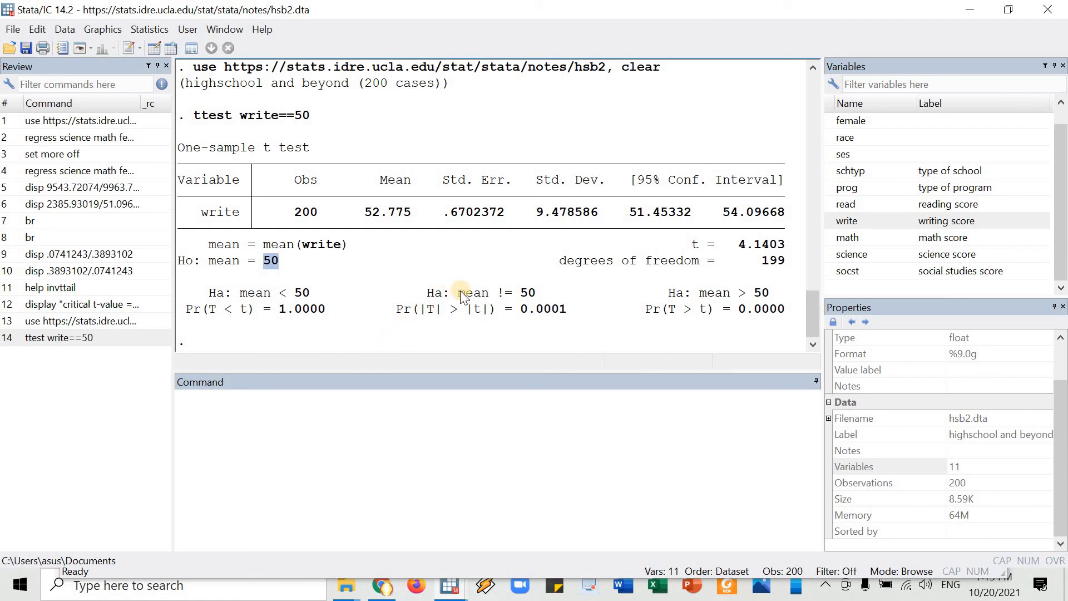
left_click_drag(429, 295, 530, 295)
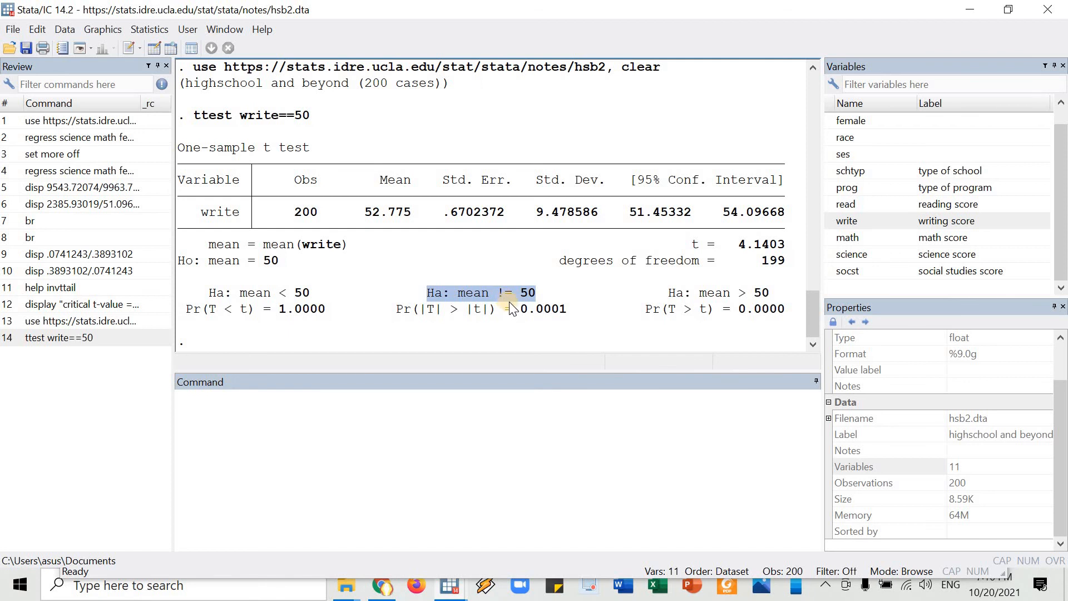
left_click_drag(398, 311, 562, 325)
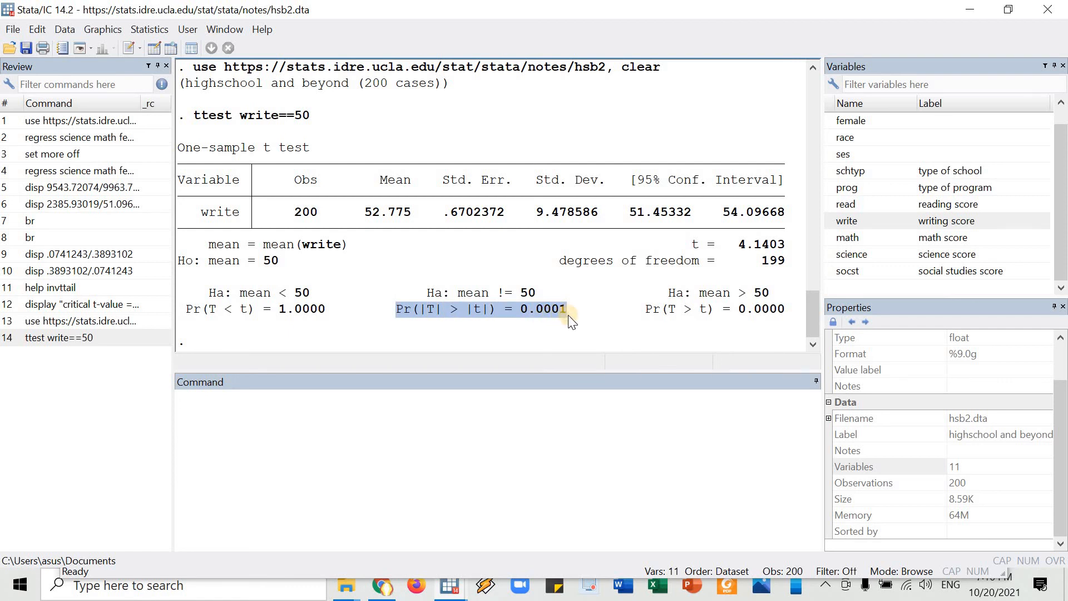
Write the note "0.05 < 0.0001 --> reject H0" on the command line without running it.
left_click(525, 442)
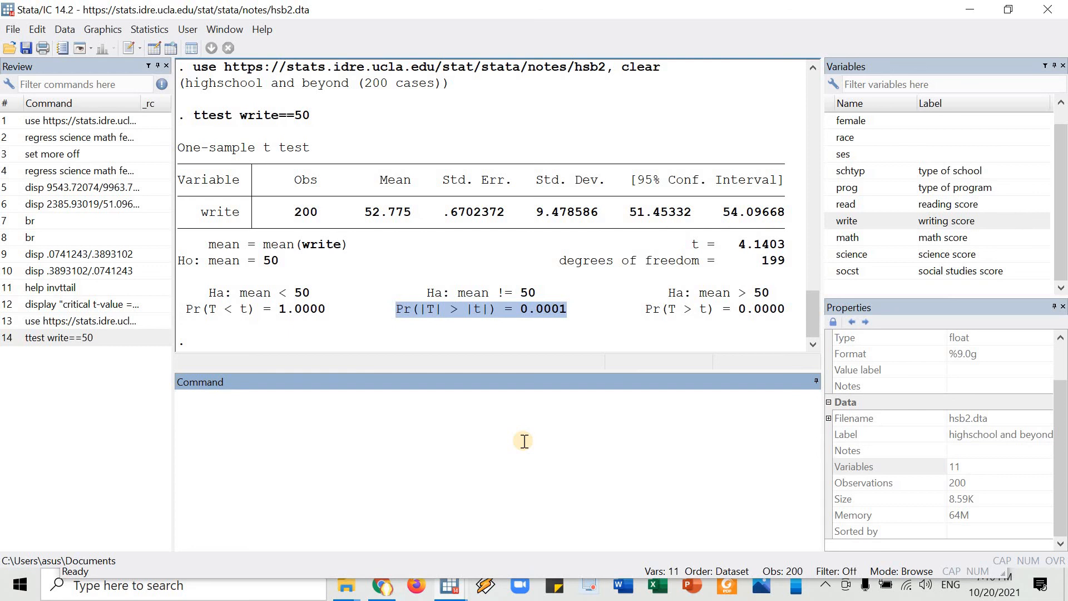
type("0.05 < 0.0001")
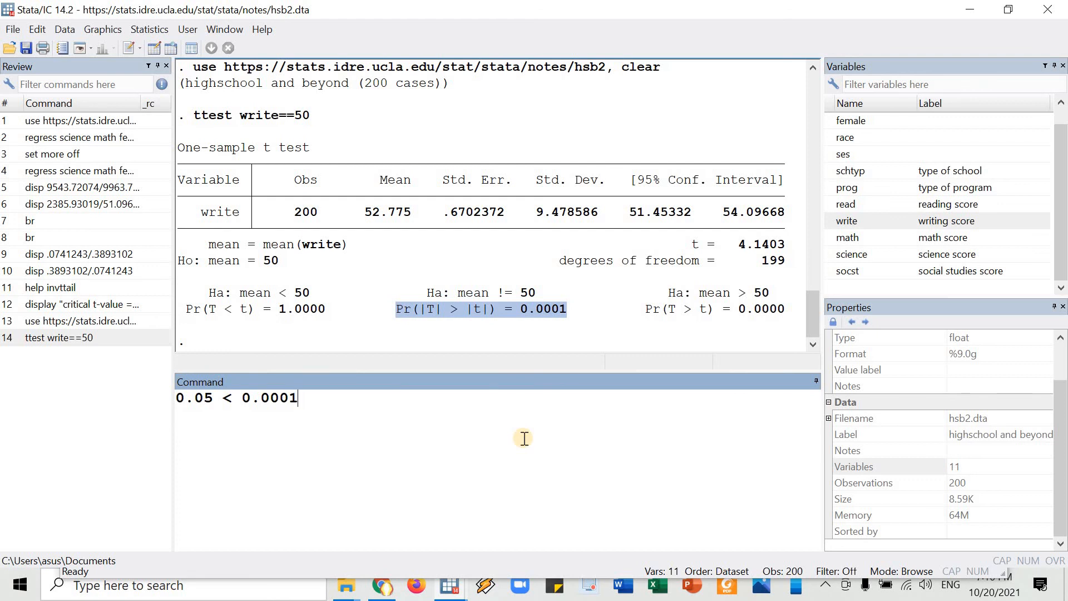
type("--> reject H0")
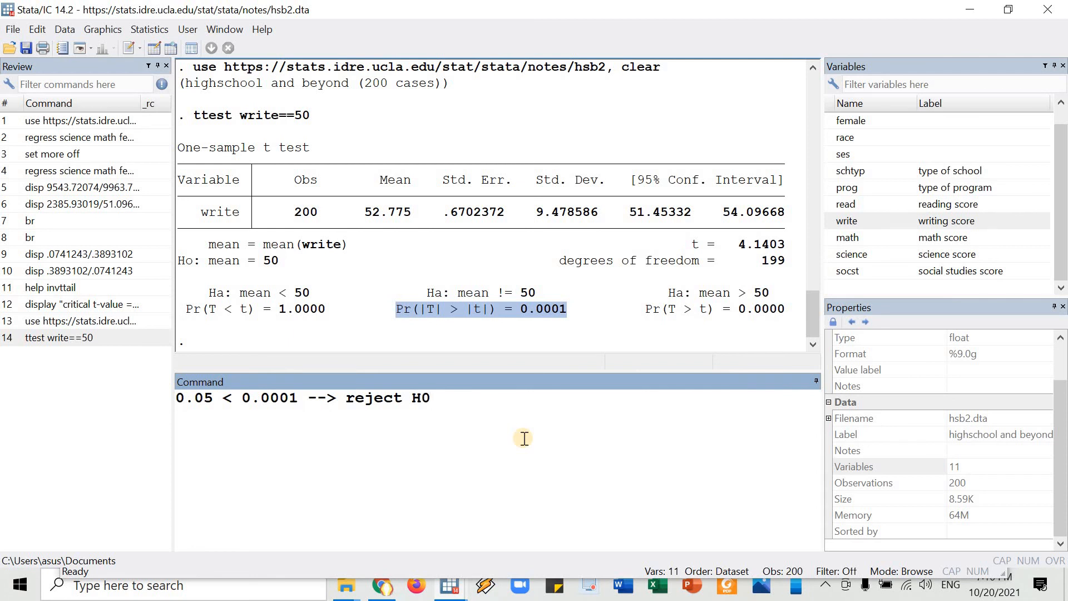
Compare the null hypothesis value with the sample mean of write, highlighting both in the output.
left_click_drag(174, 262, 281, 262)
left_click_drag(193, 221, 191, 266)
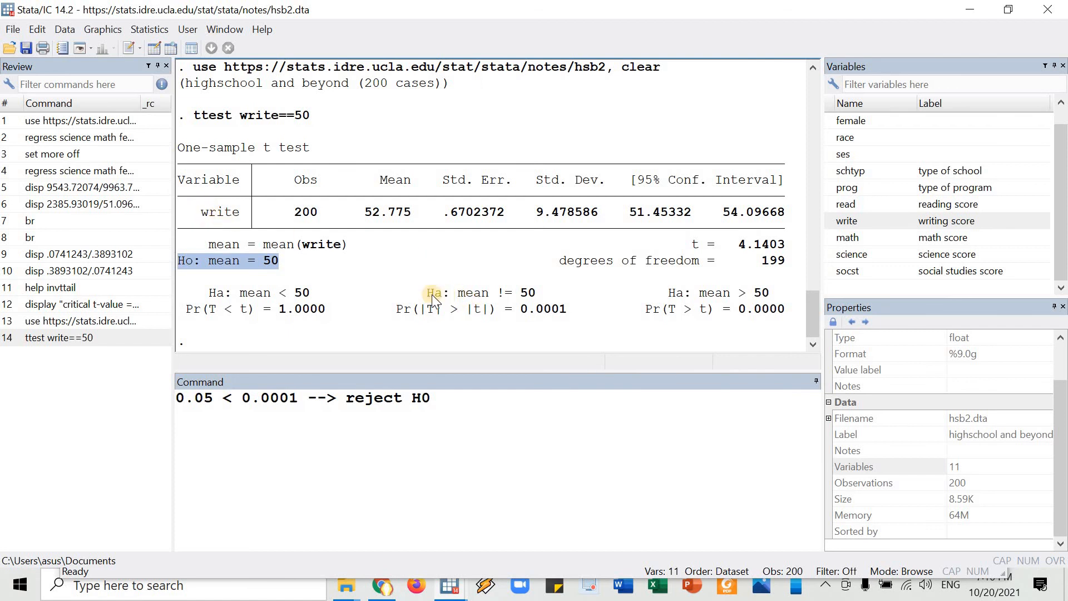
double_click(270, 261)
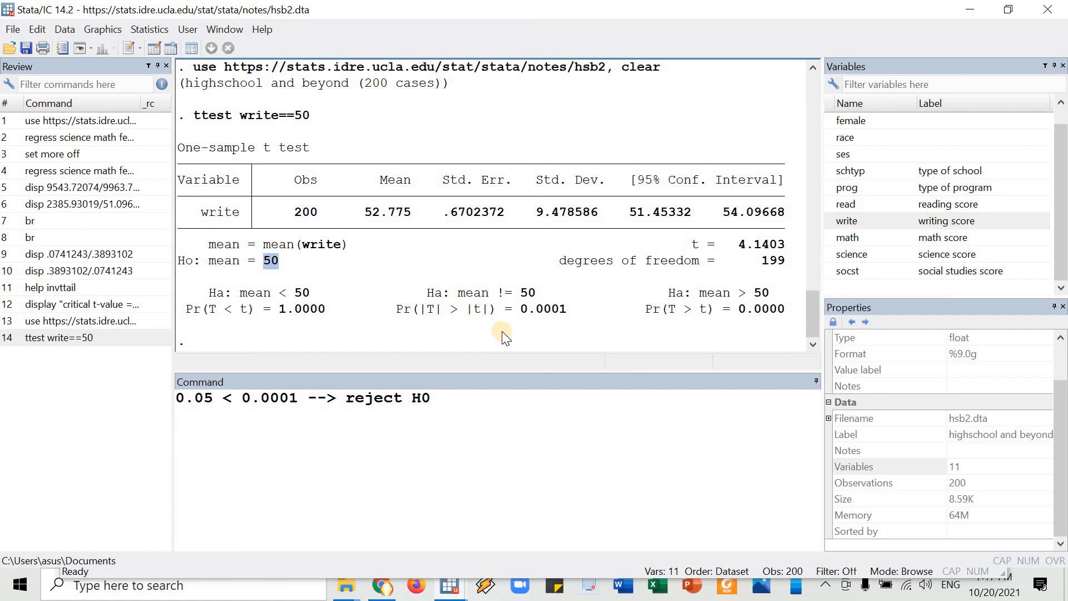
left_click_drag(366, 212, 402, 216)
left_click_drag(374, 211, 396, 213)
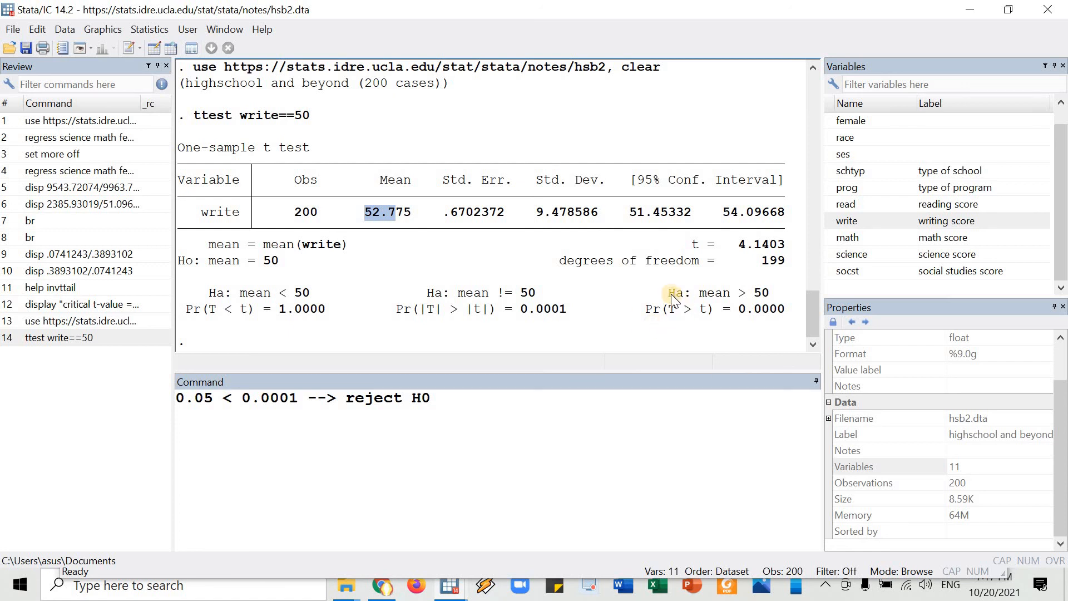
Examine the "mean > 50" alternative hypothesis and its p-value in the output, highlighting them.
left_click_drag(669, 292, 769, 293)
left_click_drag(653, 311, 782, 316)
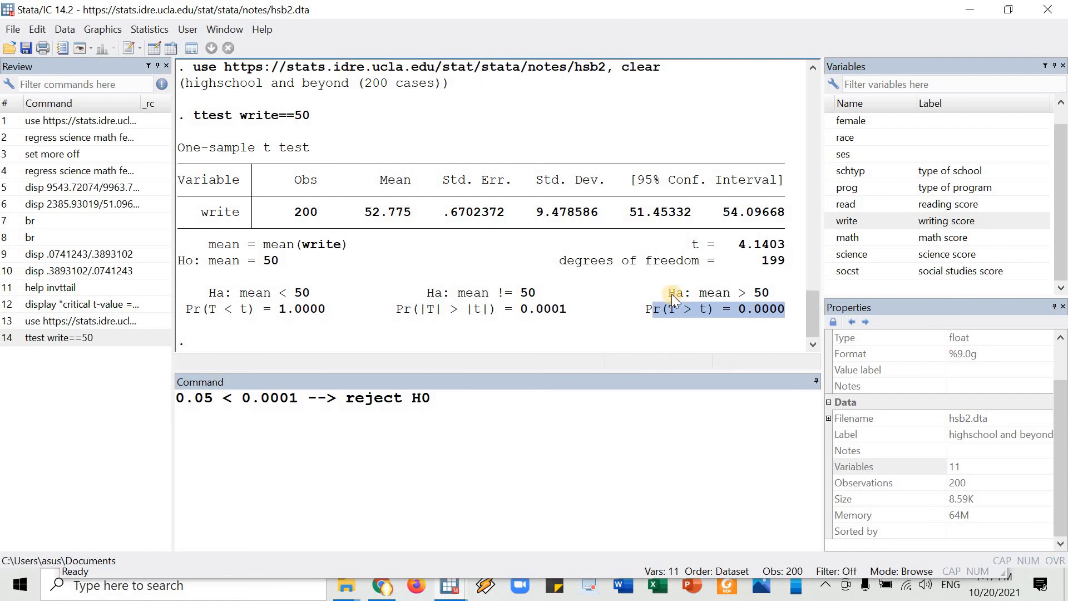
left_click_drag(671, 293, 771, 293)
key("shift+Down")
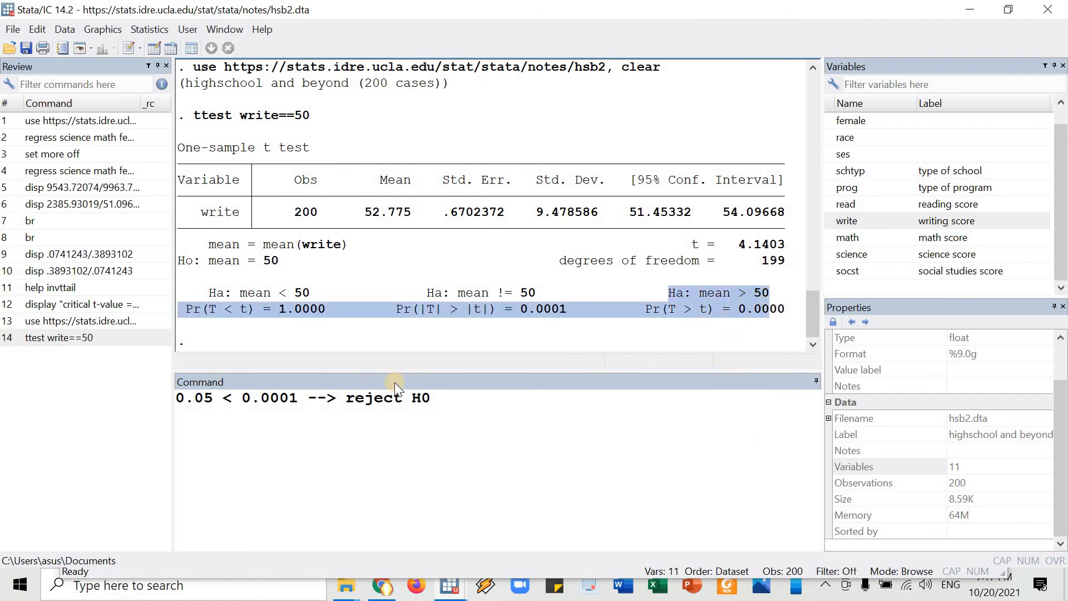
Clear the note and rerun the earlier t-test against the sample mean as "ttest write==52.775".
left_click_drag(442, 409, 297, 569)
key("BackSpace")
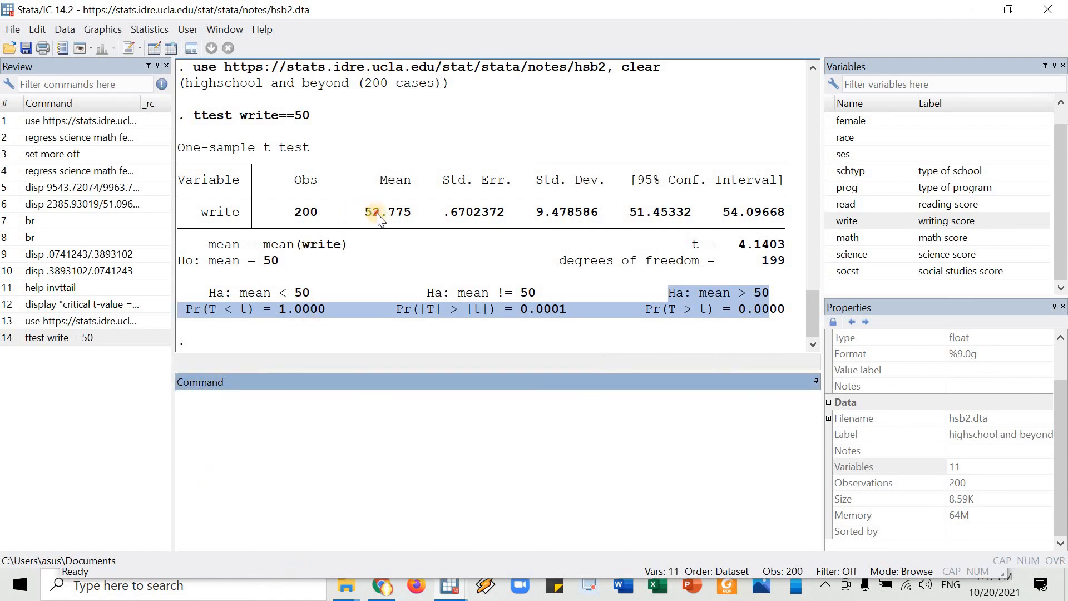
left_click_drag(377, 215, 402, 216)
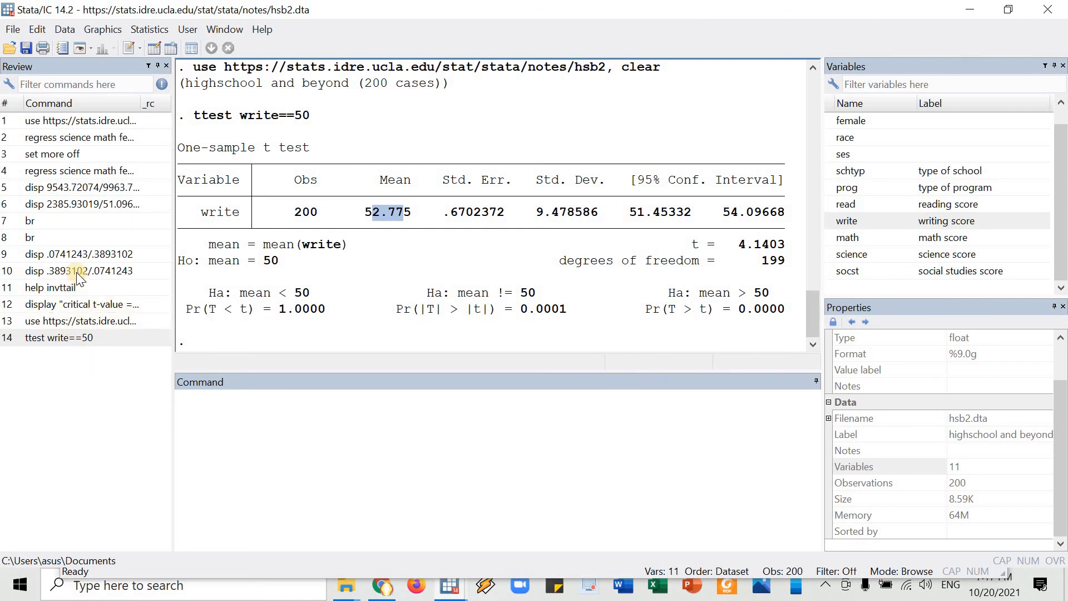
left_click(79, 337)
left_click(427, 386)
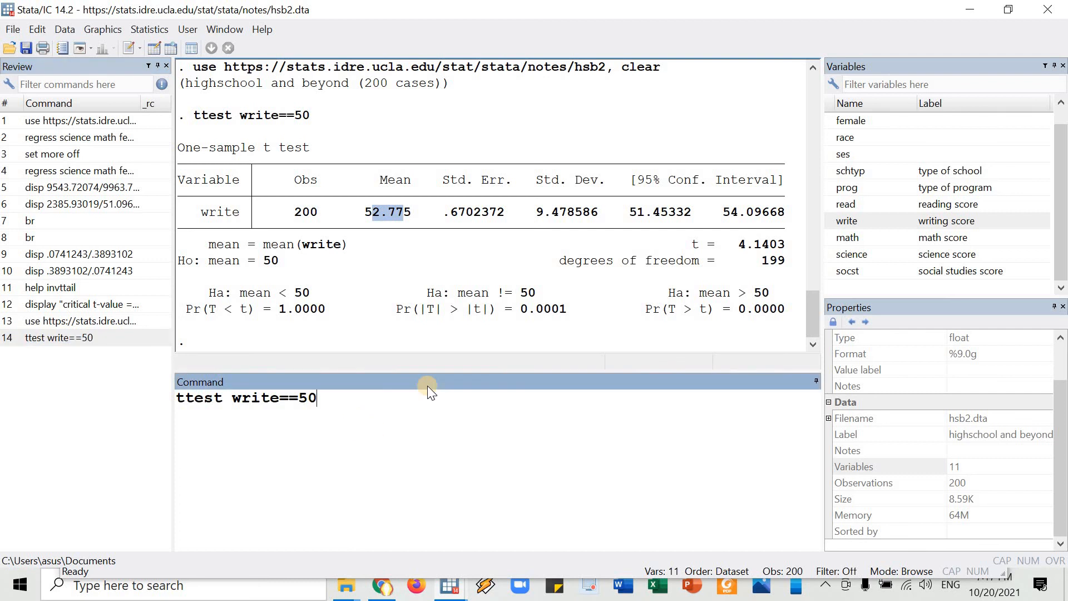
key("BackSpace")
type("2.775")
key("Return")
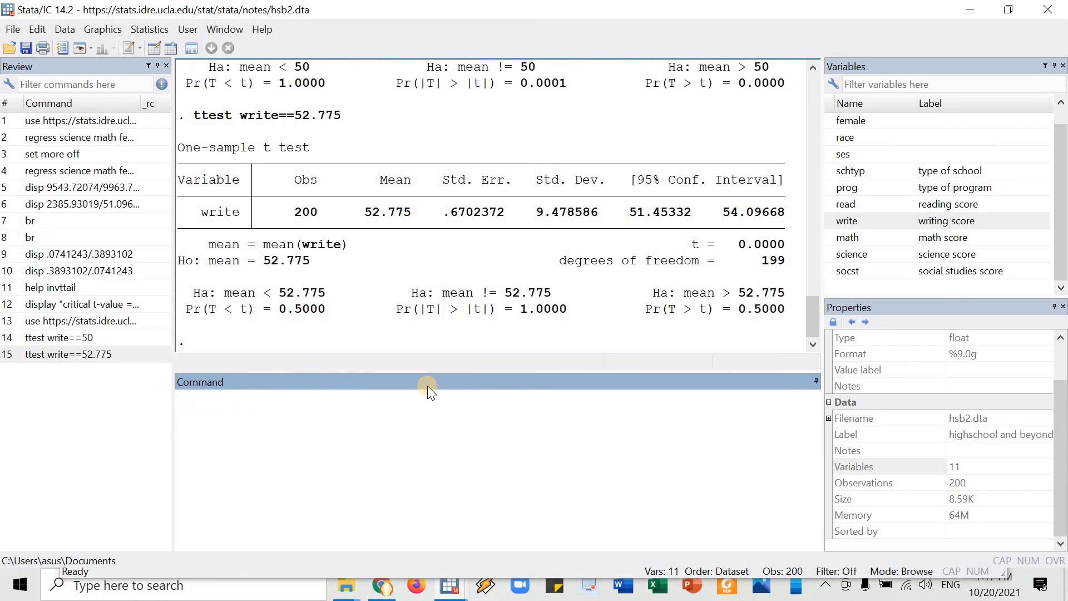
Highlight the new test's two-sided p-value and null hypothesis, and write the note "fail to reject H0" on the command line.
double_click(532, 310)
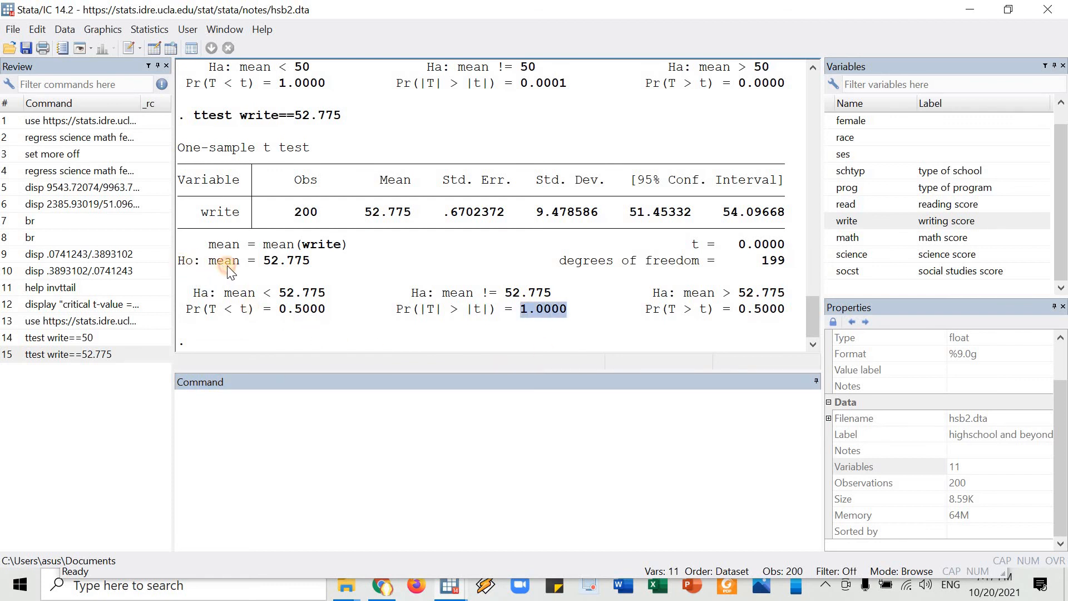
left_click_drag(227, 266, 295, 262)
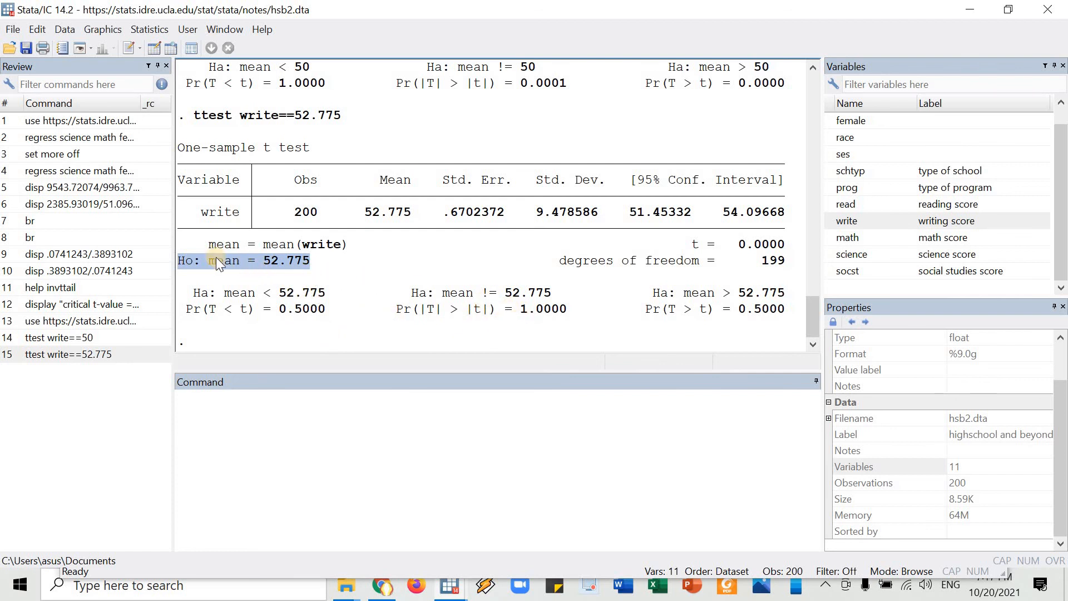
left_click(355, 429)
type("fail to ")
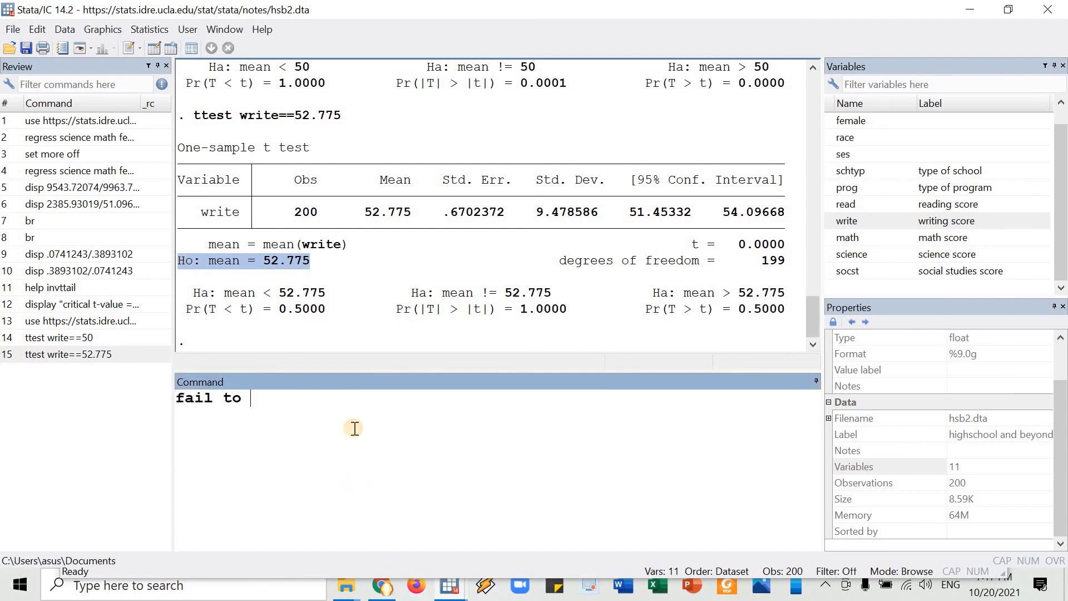
type("reject H0")
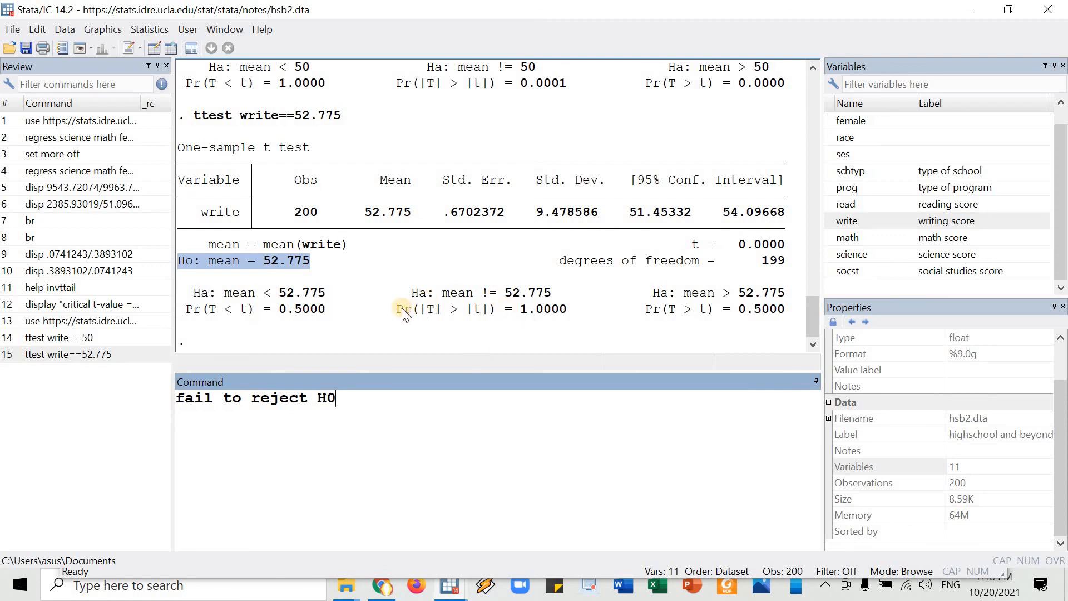
Replace the note with "p-value (1.0000) > alpha (0.05) --> fail to reject H0", highlighting the two-sided p-value for reference, and clear the command line.
left_click_drag(402, 311, 462, 313)
left_click_drag(567, 311, 568, 310)
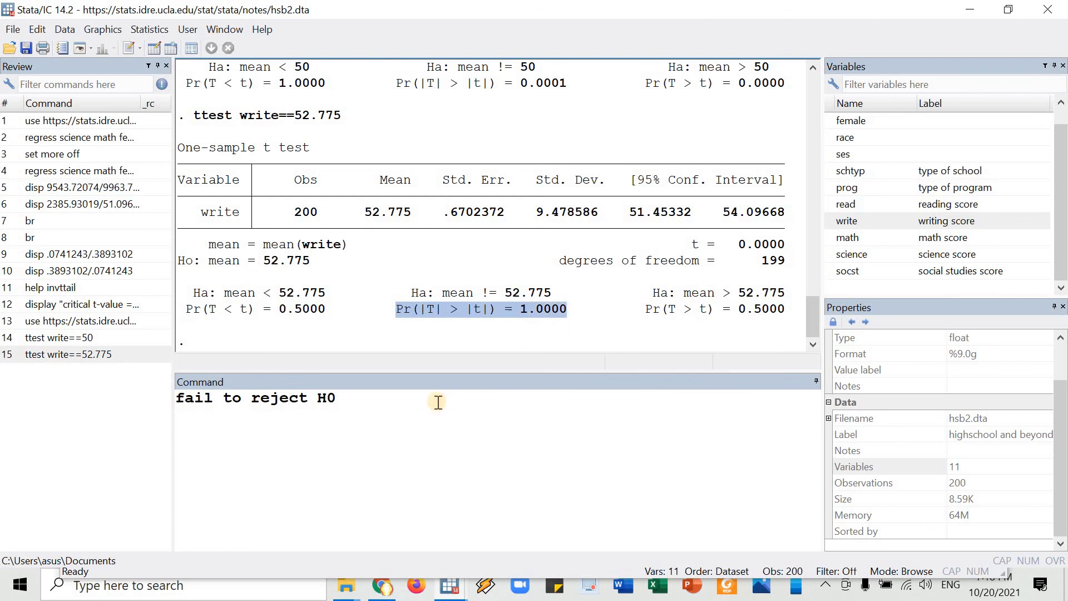
triple_click(175, 400)
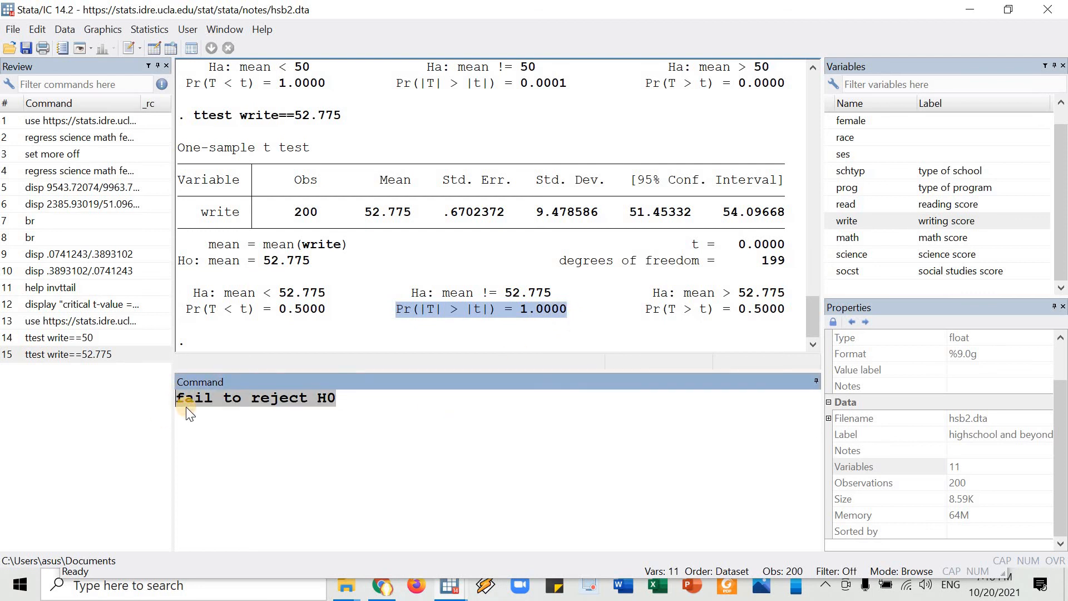
type("p-value ")
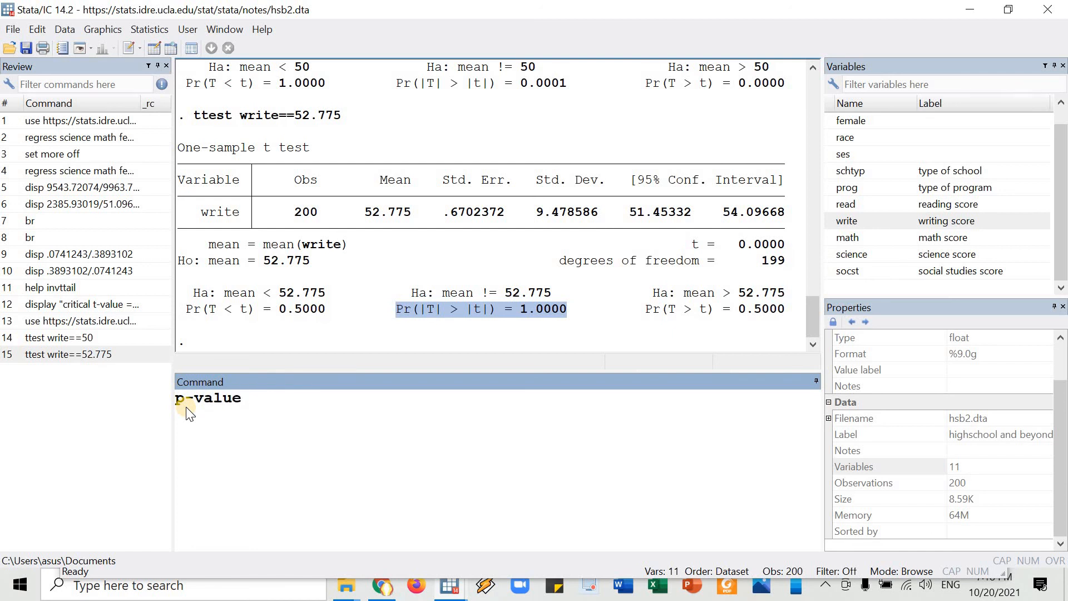
type("> alpha (0.0")
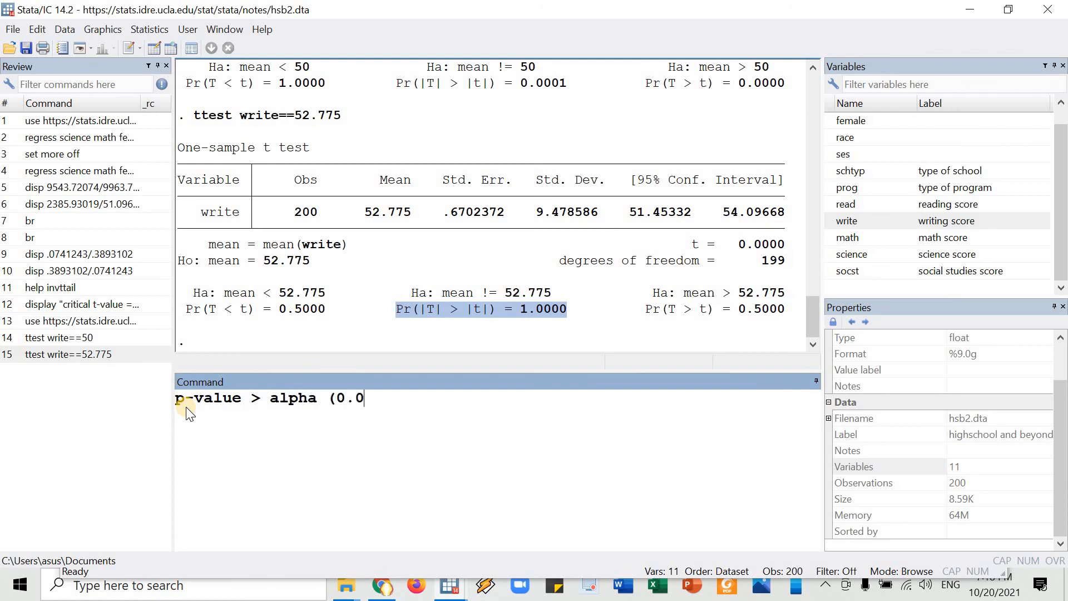
type("5)")
key("Left")
type("(1.0000")
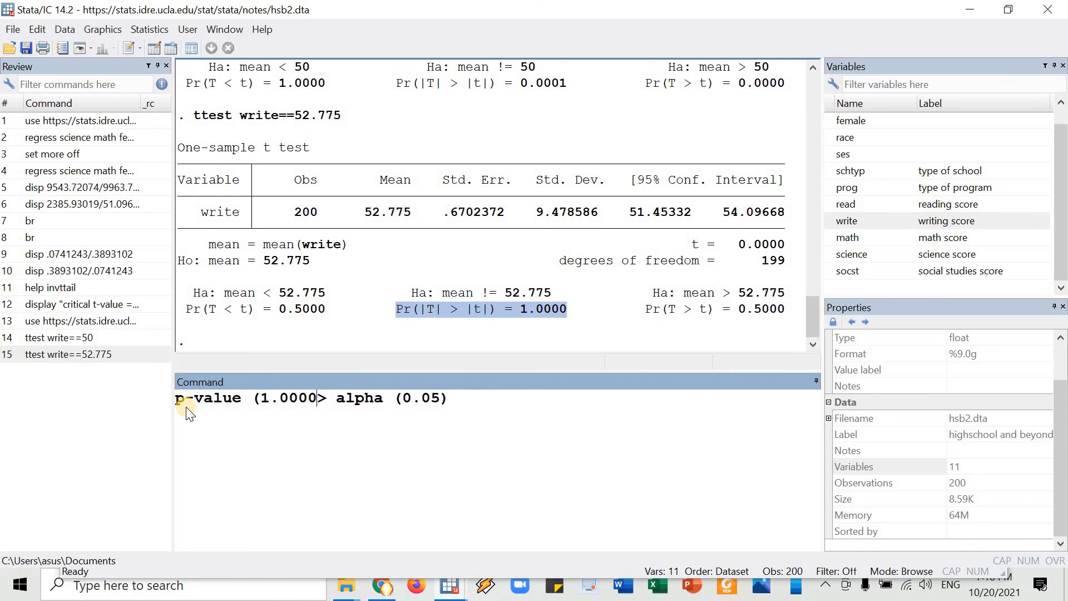
type(") > alpha (0.05) ")
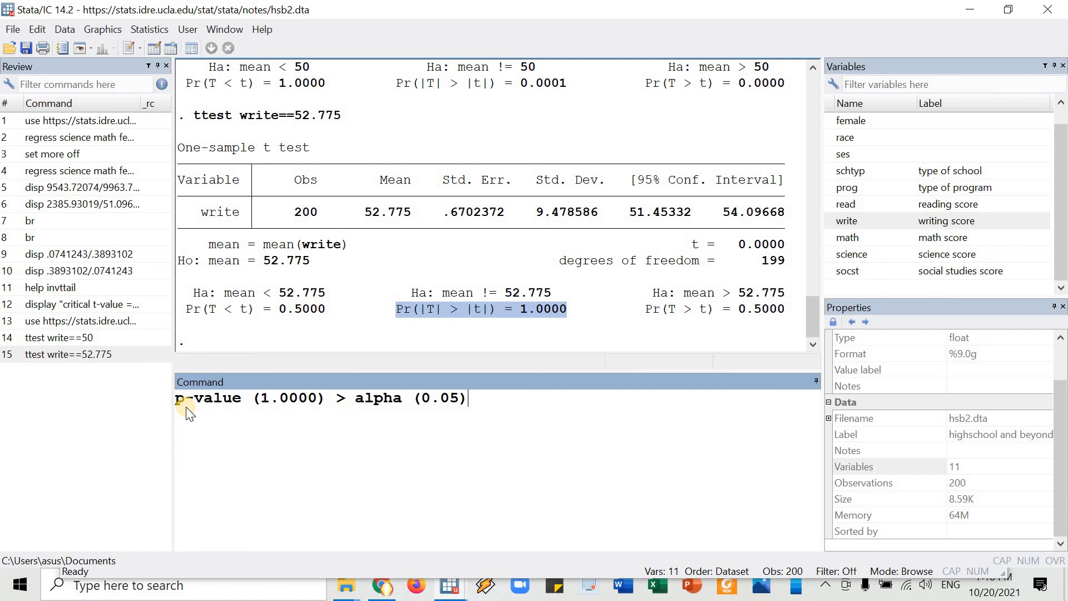
type("--> fail to reject")
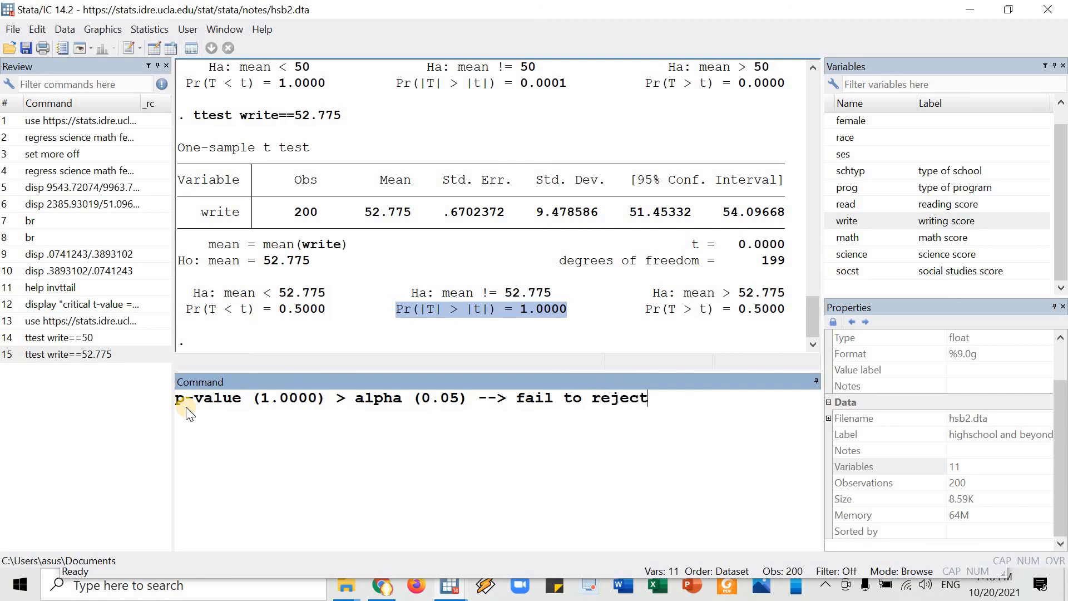
type(" H0")
key("ctrl+a")
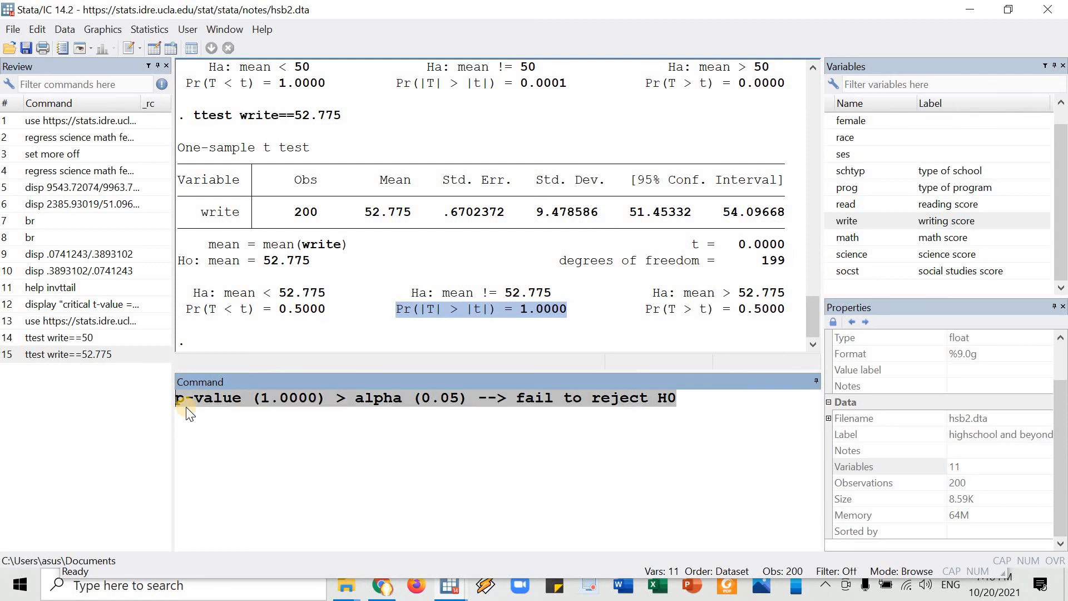
key("BackSpace")
Switch to the UCLA t-test page in the browser and read the single-sample Summary Statistics and Test Statistics explanations down to the paired t-test section.
key("alt+Tab")
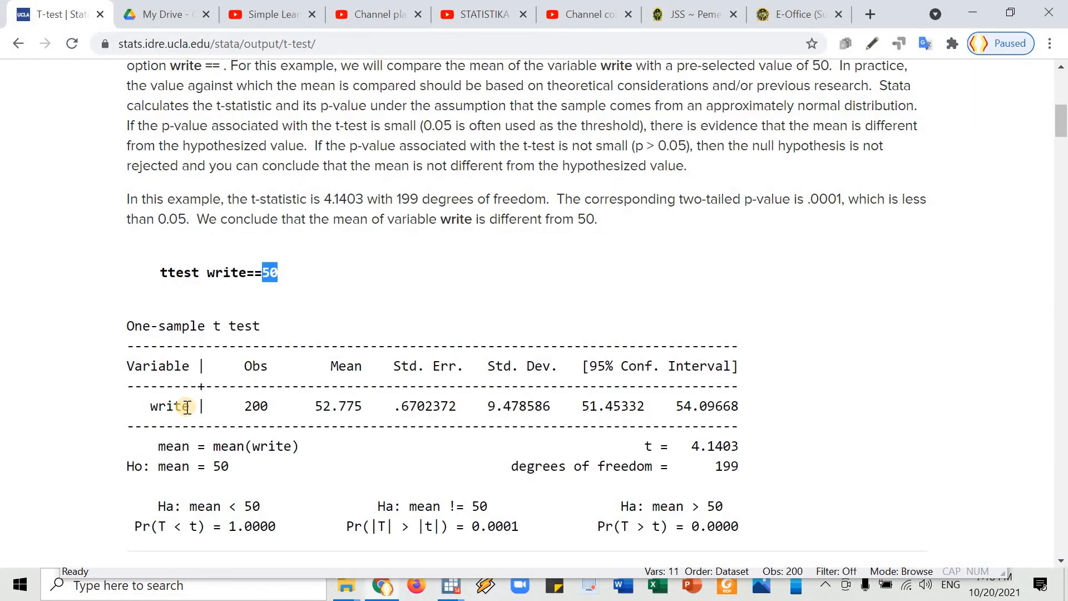
scroll(279, 414, "down", 4)
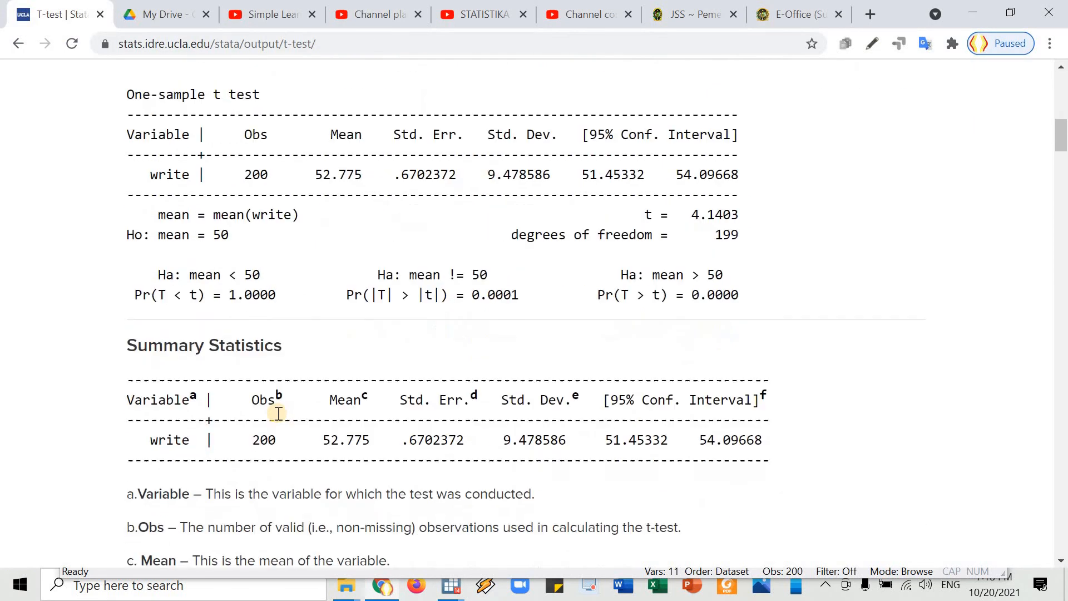
scroll(278, 414, "down", 3)
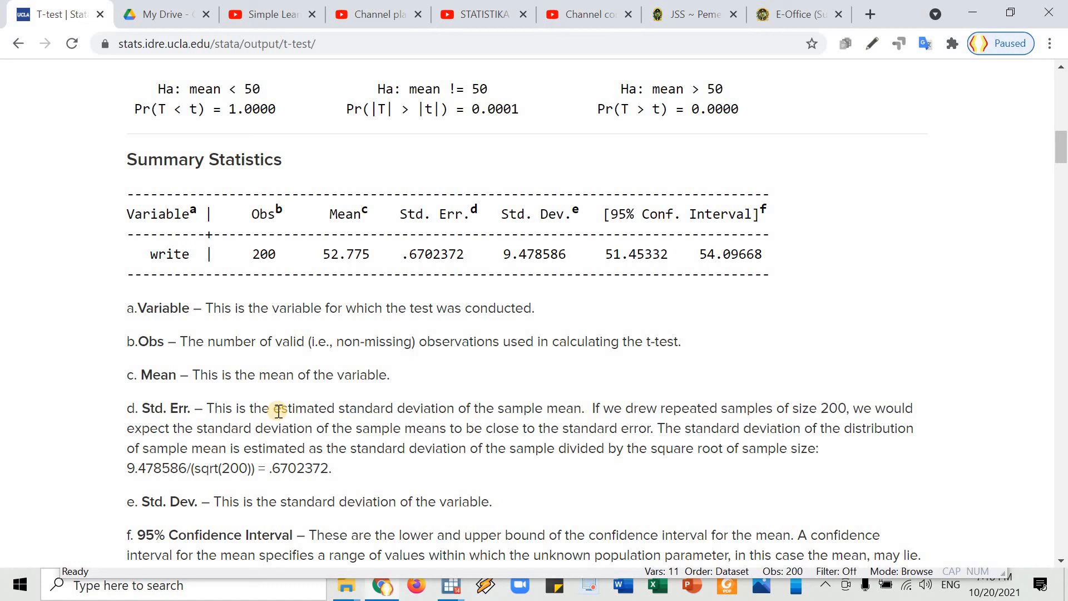
scroll(341, 350, "up", 4)
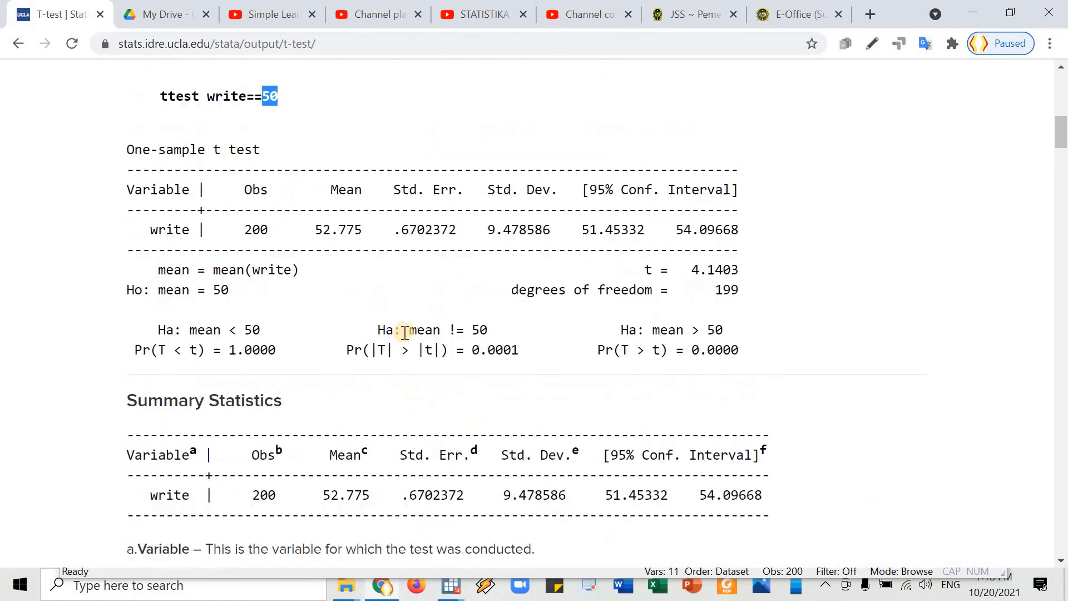
scroll(400, 305, "down", 4)
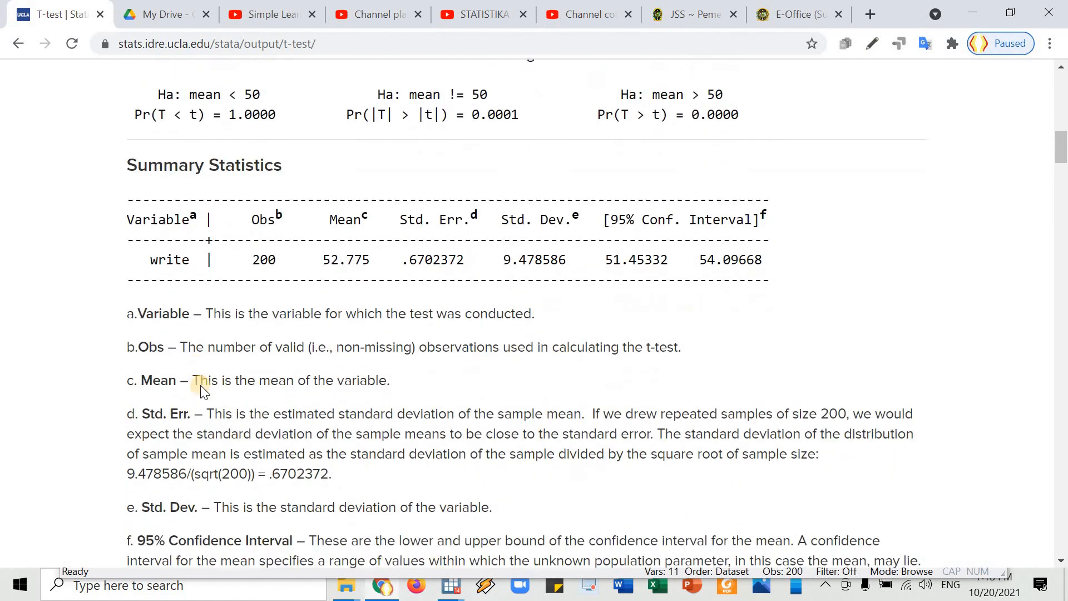
scroll(298, 375, "down", 3)
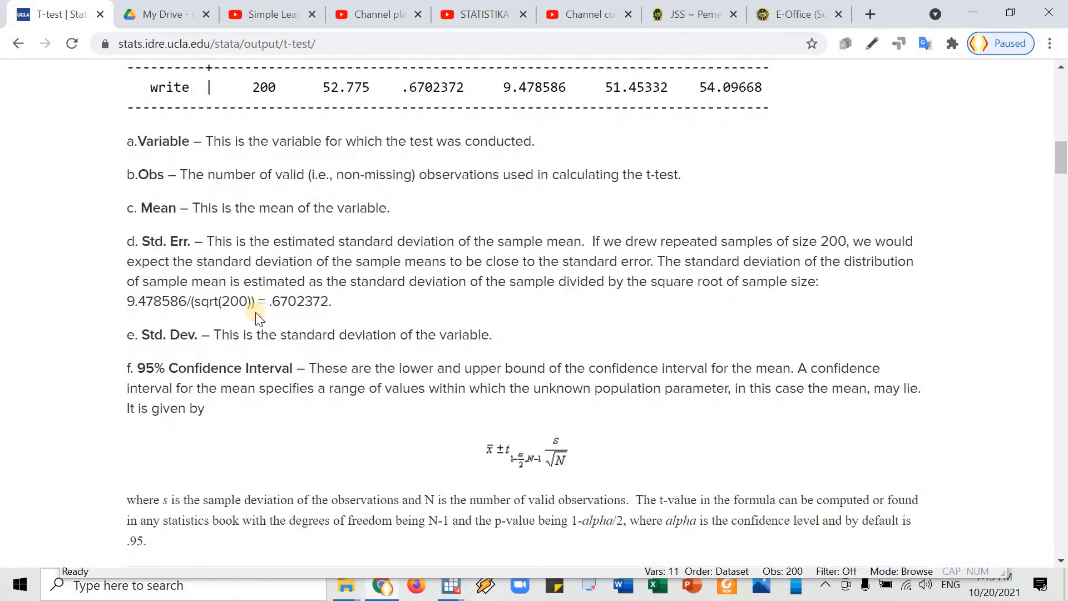
scroll(334, 316, "down", 2)
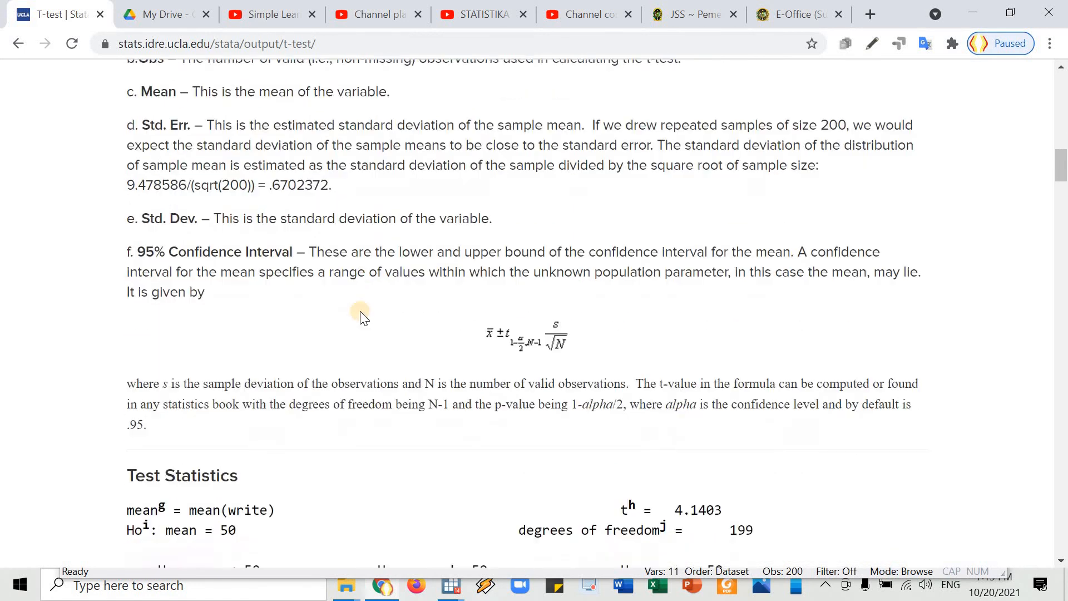
scroll(361, 316, "down", 7)
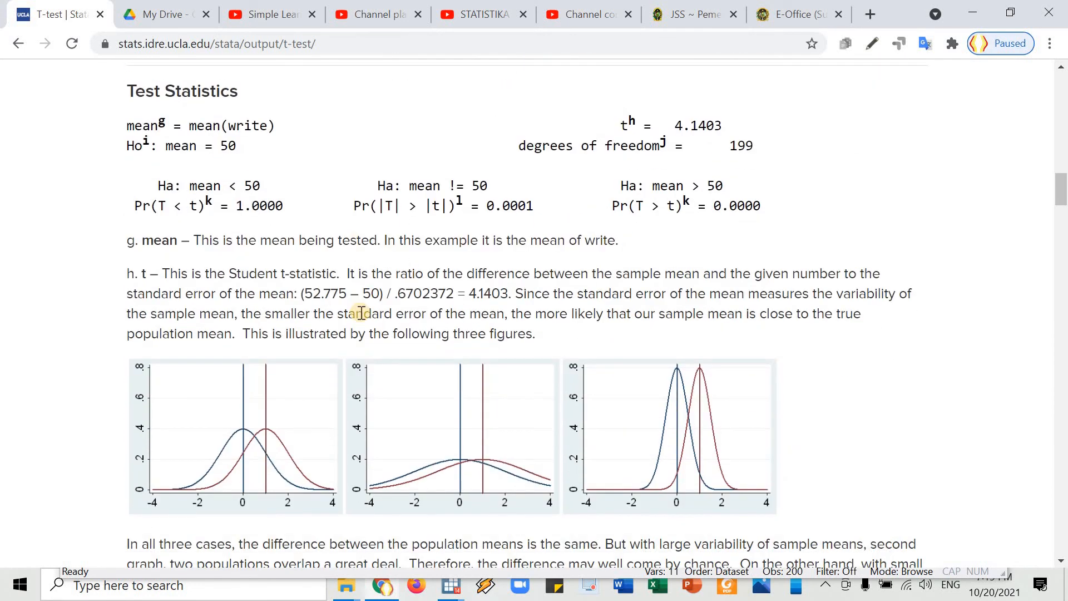
scroll(360, 313, "down", 6)
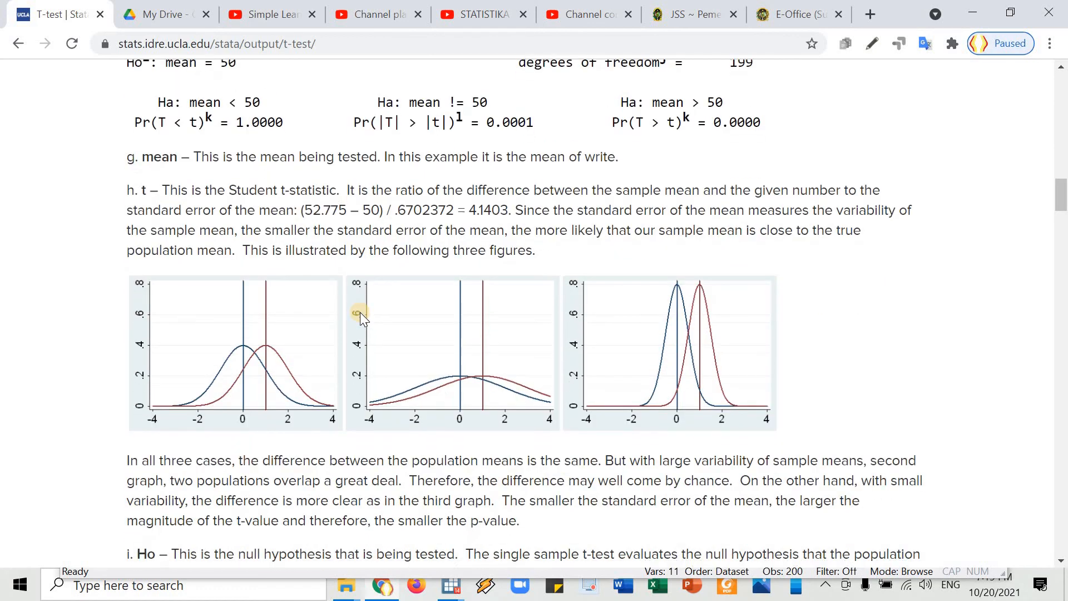
scroll(361, 313, "down", 8)
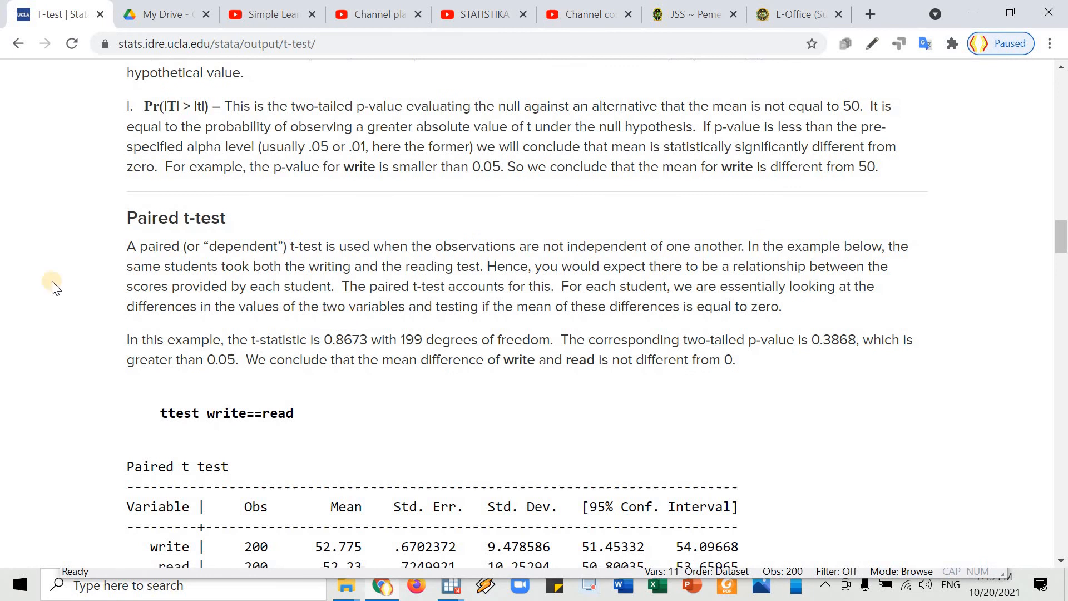
Highlight the "Paired t-test" heading and the word "dependent" in its description.
scroll(361, 313, "down", 2)
left_click_drag(128, 135, 226, 136)
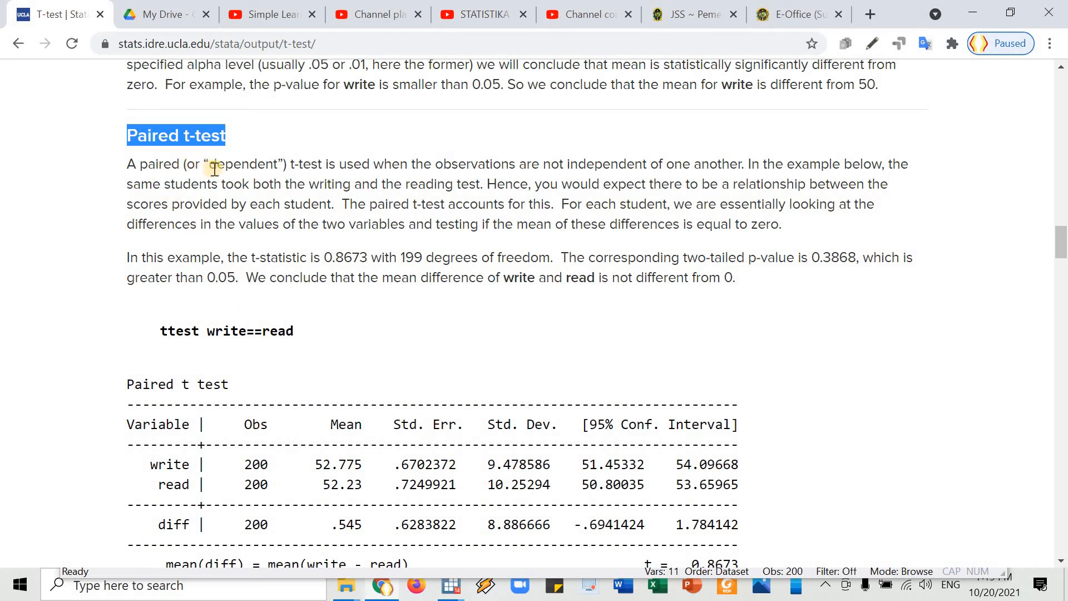
double_click(262, 162)
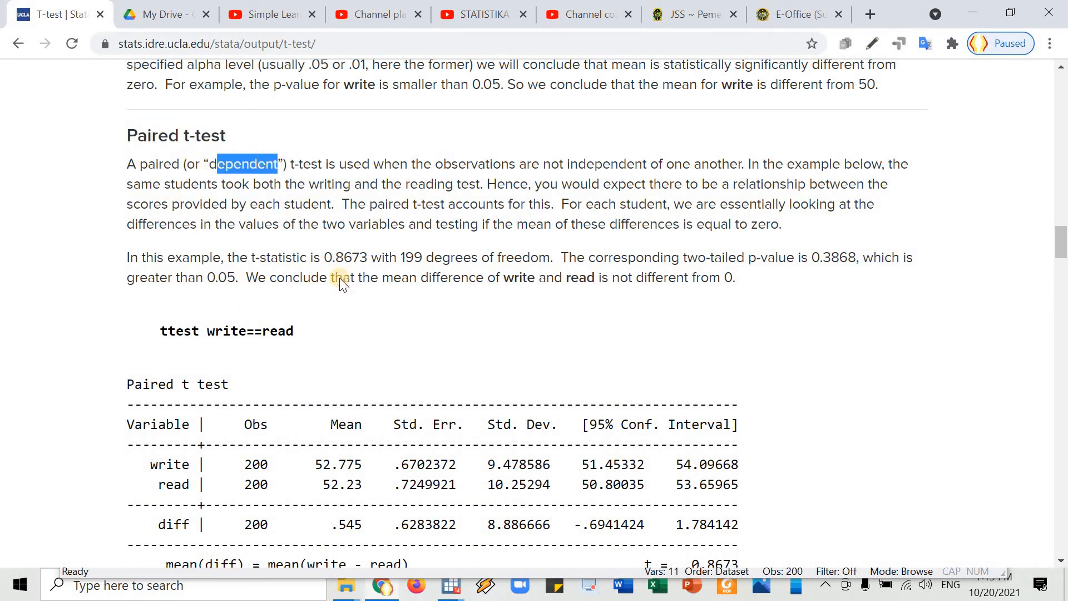
Switch to Stata to check the dataset's number of observations in its properties, and return to the UCLA page.
key("alt+Tab")
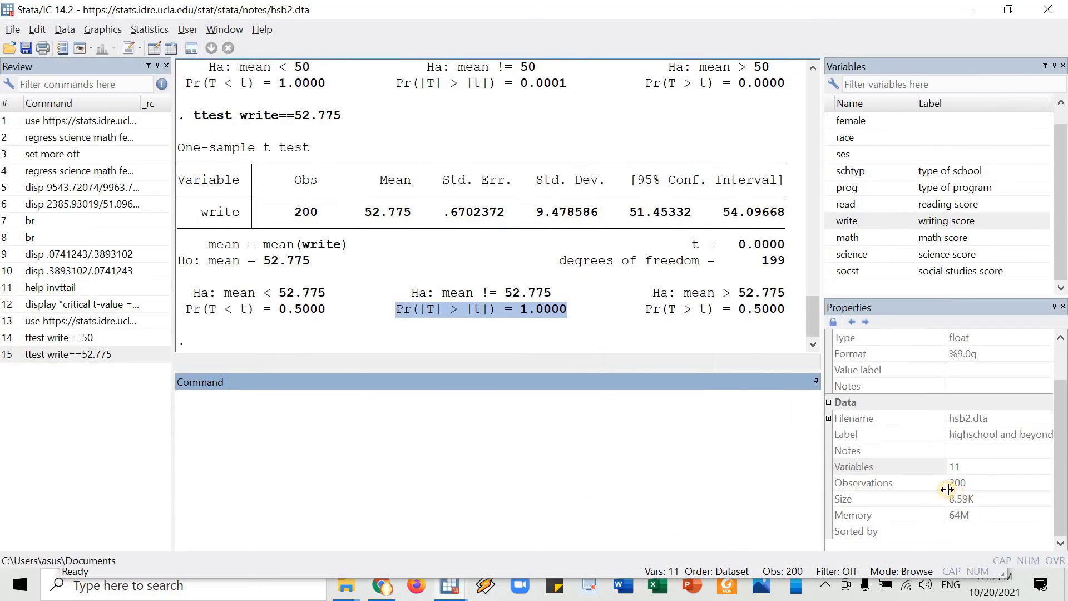
left_click(968, 484)
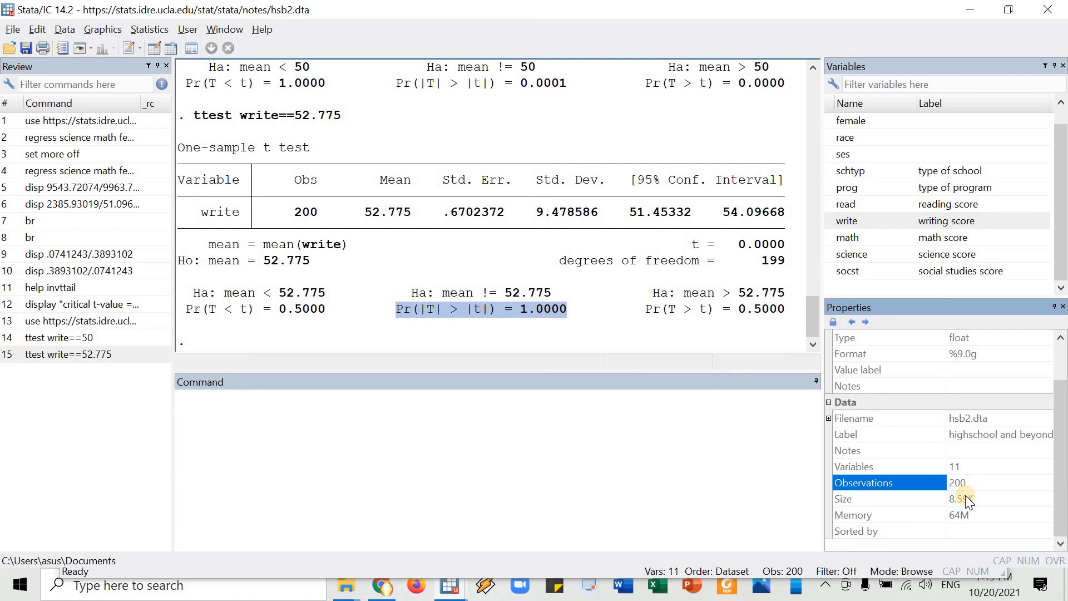
key("alt+Tab")
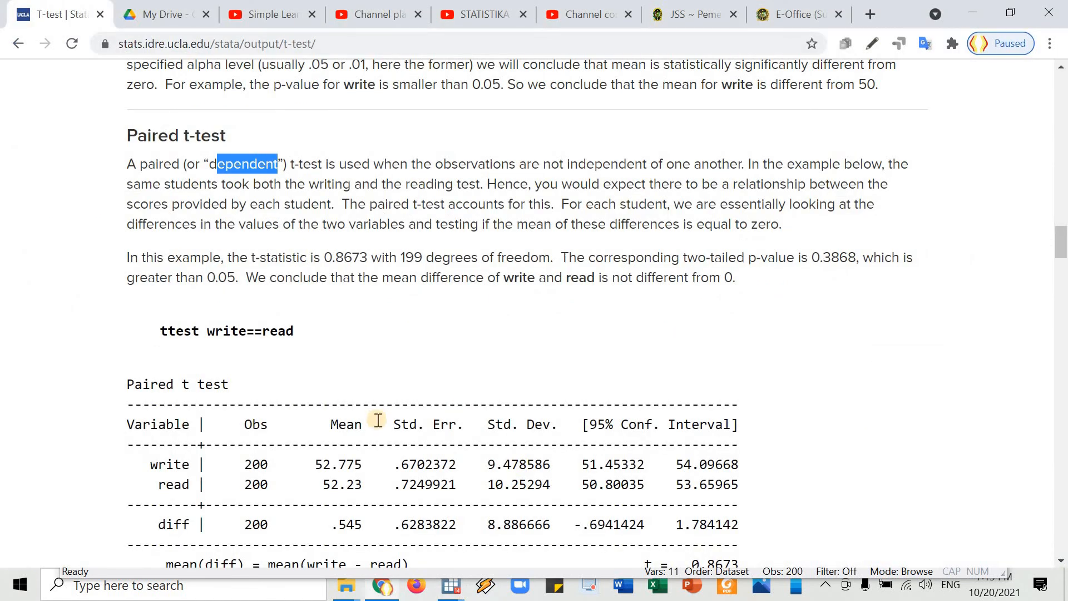
Highlight the paired command "ttest write==read" on the page, and its variables write and read individually.
left_click_drag(160, 332, 293, 334)
scroll(200, 348, "down", 3)
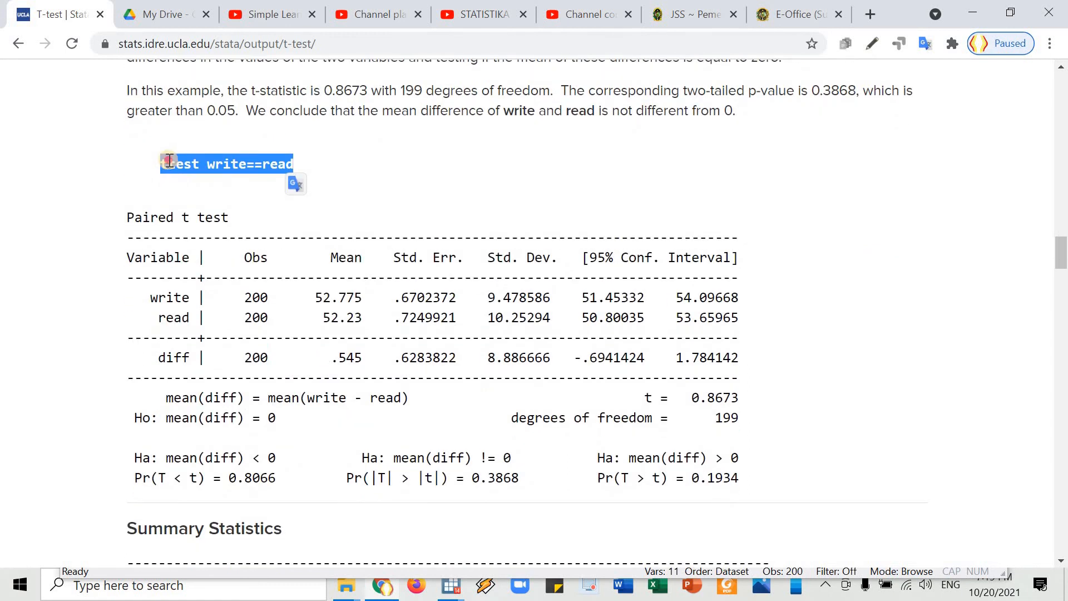
left_click(218, 167)
left_click_drag(222, 167, 238, 167)
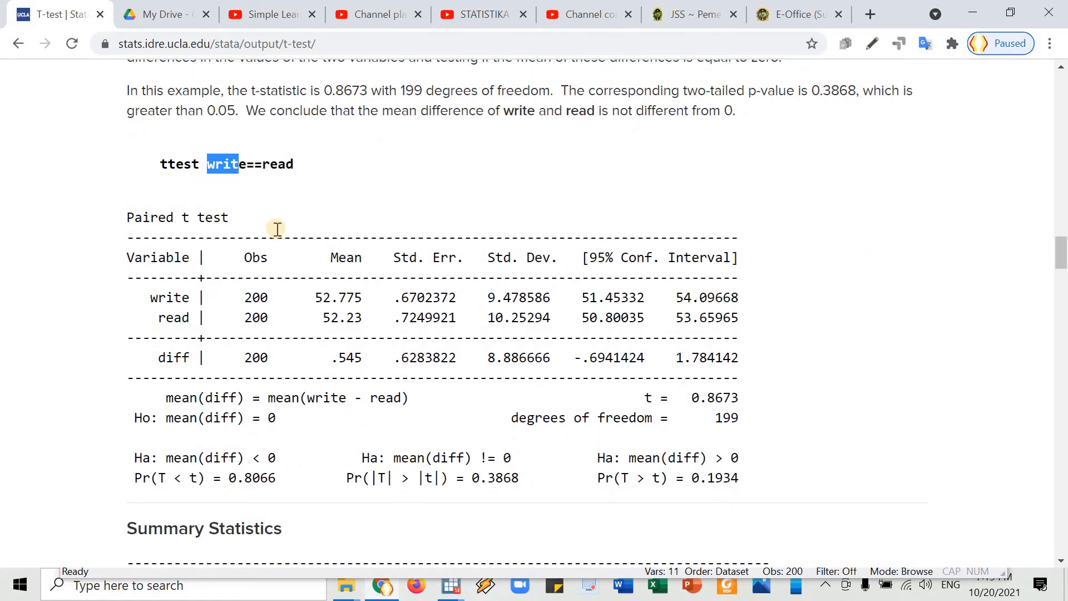
double_click(212, 165)
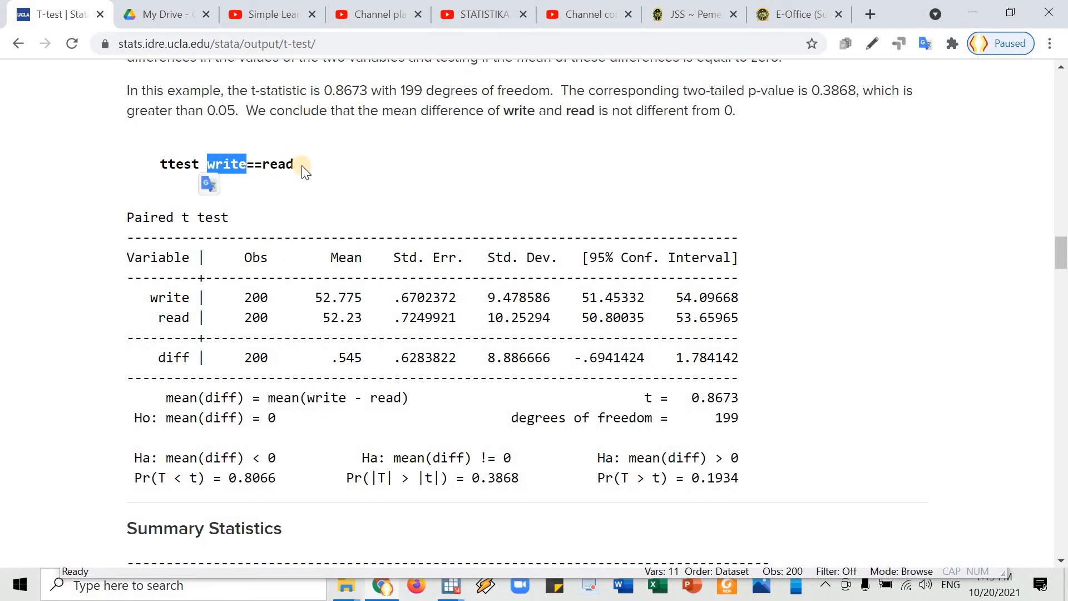
left_click_drag(294, 166, 263, 167)
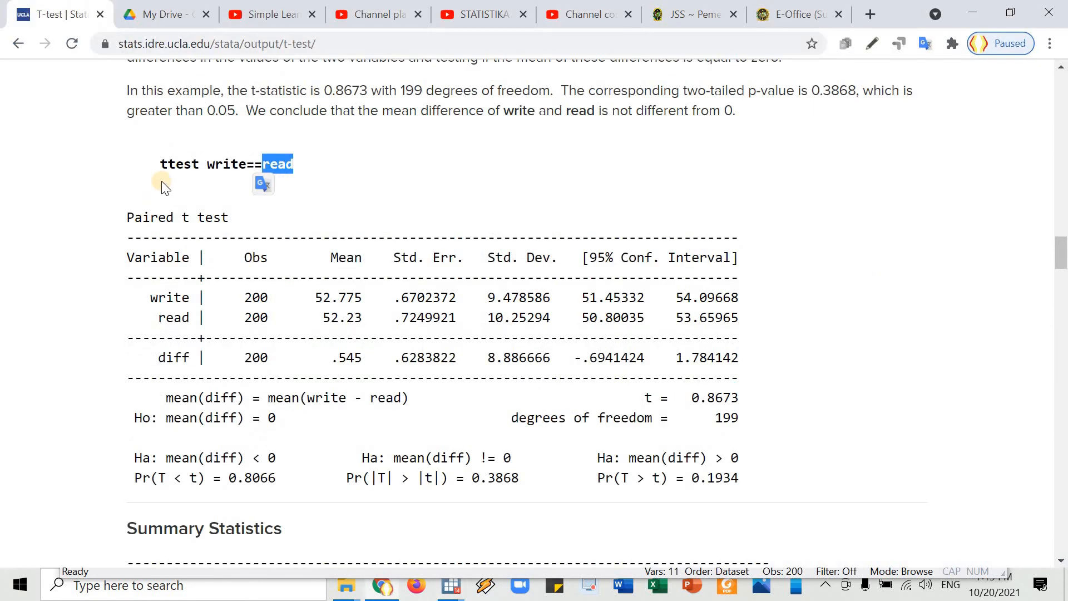
Copy "ttest write==read" from the page and run it in Stata.
triple_click(252, 160)
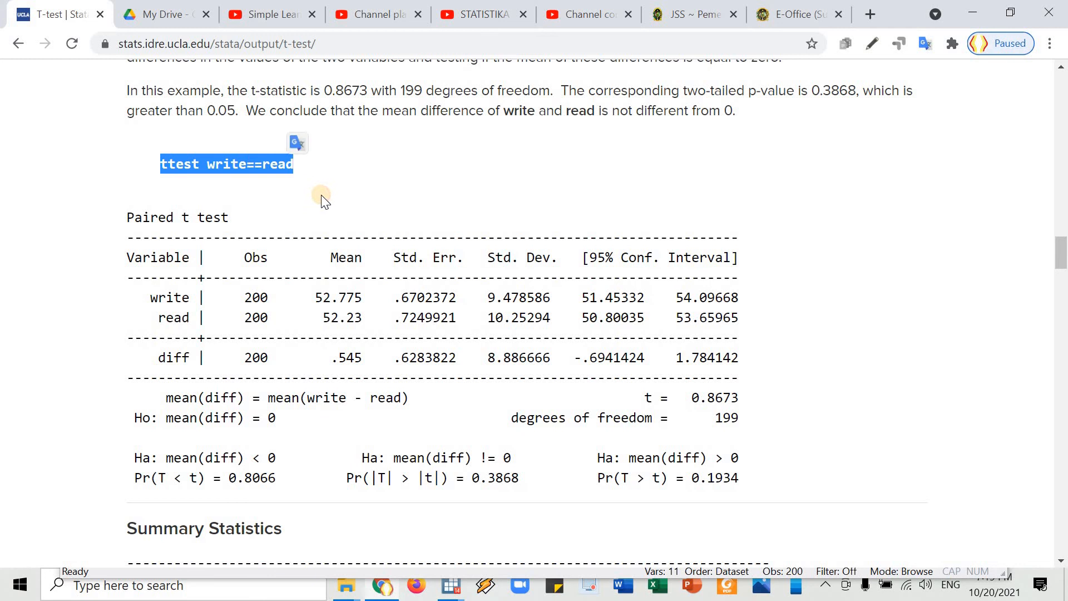
key("ctrl+c")
key("alt+Tab")
key("ctrl+v")
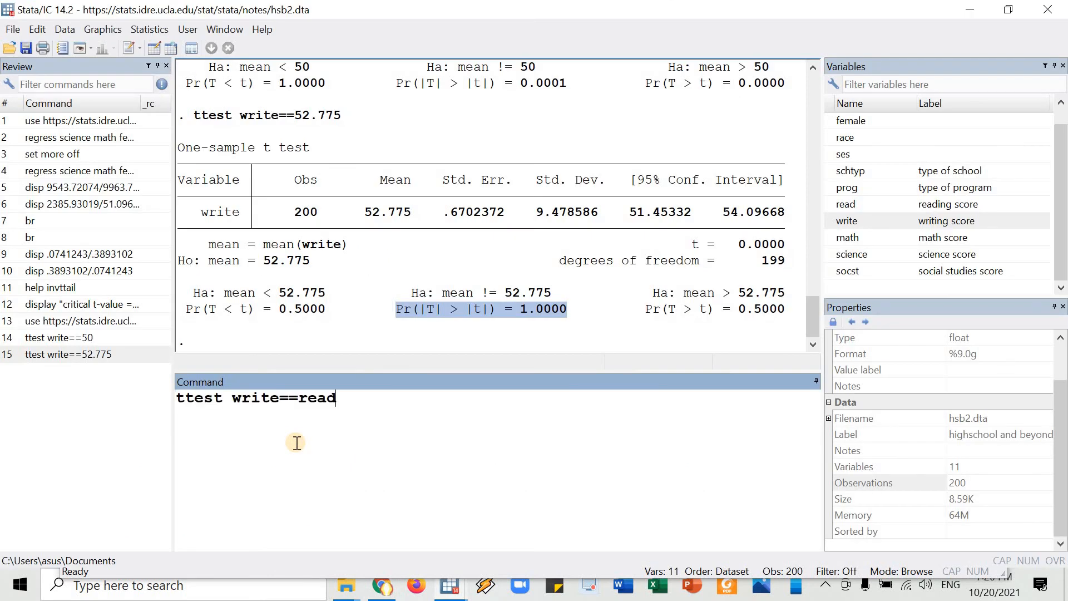
key("Return")
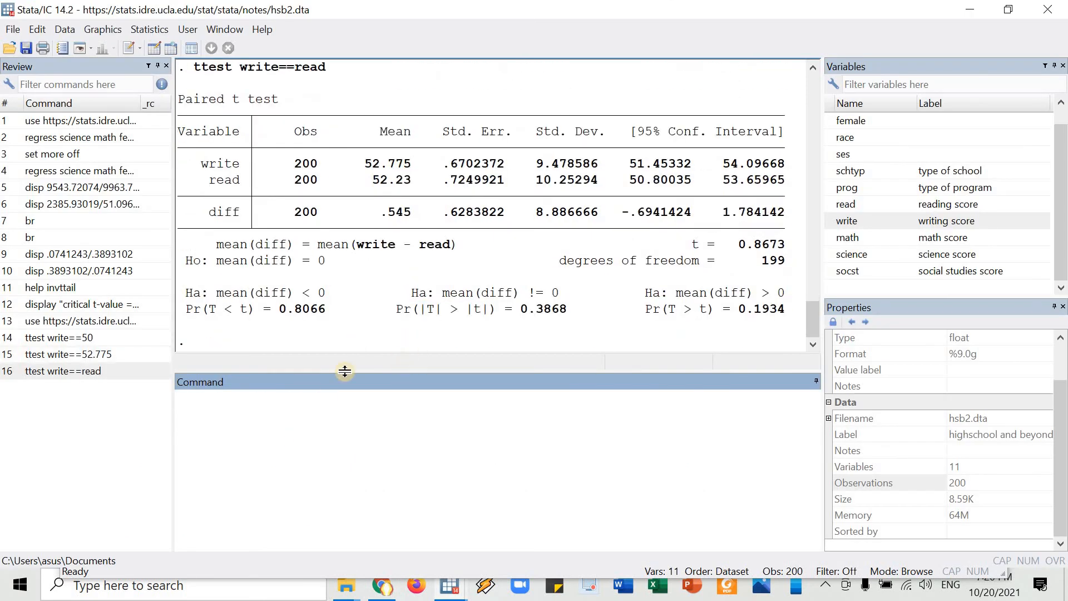
Highlight the paired test's two-sided p-value and its null hypothesis in the output.
left_click_drag(395, 309, 565, 309)
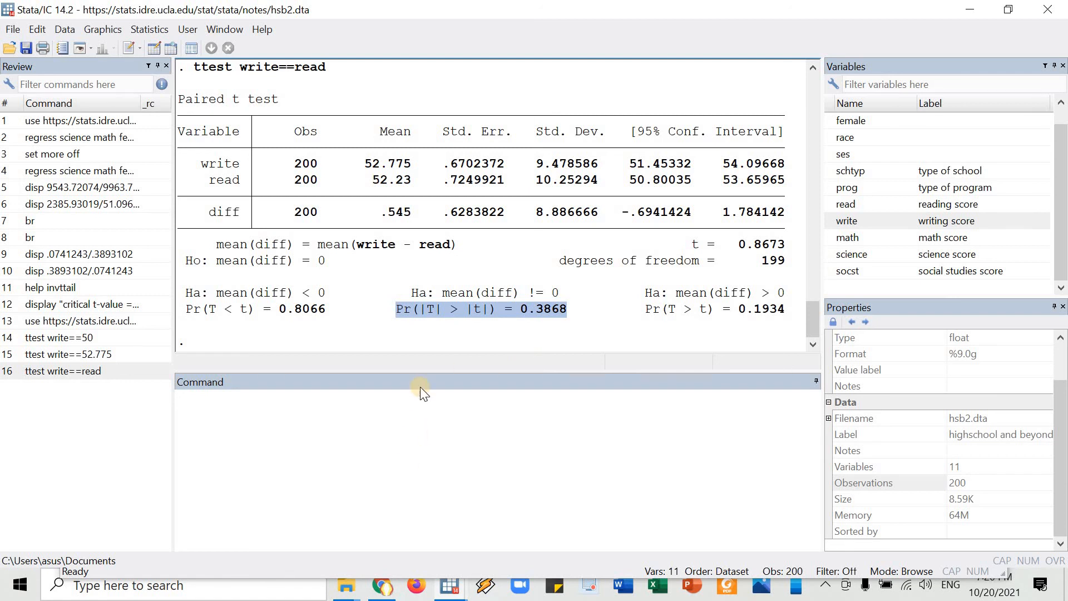
left_click_drag(524, 310, 566, 308)
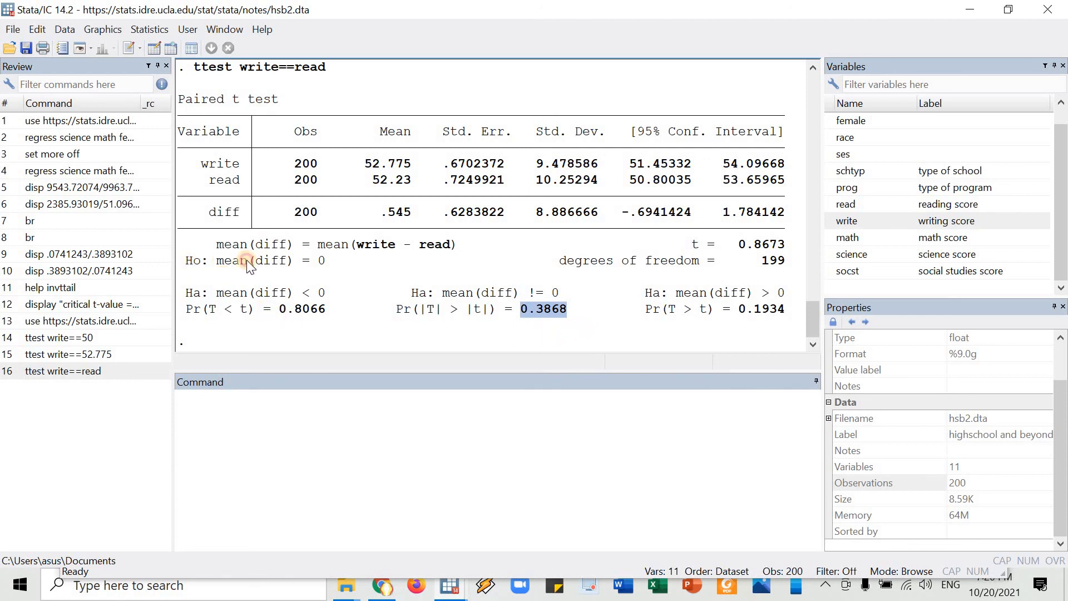
left_click_drag(185, 261, 321, 261)
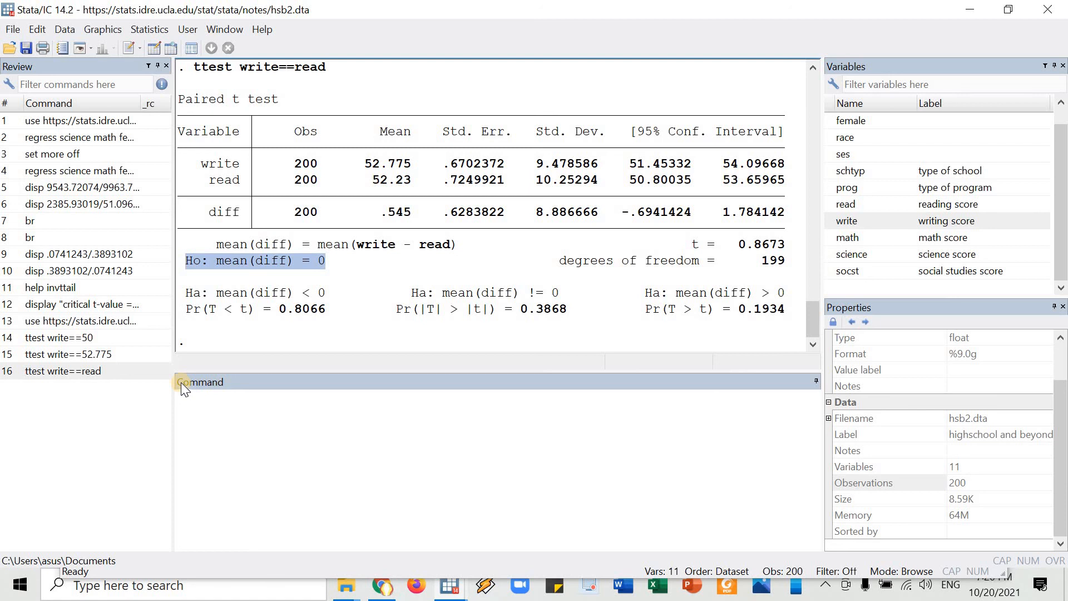
Run a two-sample t-test of math scores by gender with "ttest math, by(female)".
left_click(298, 421)
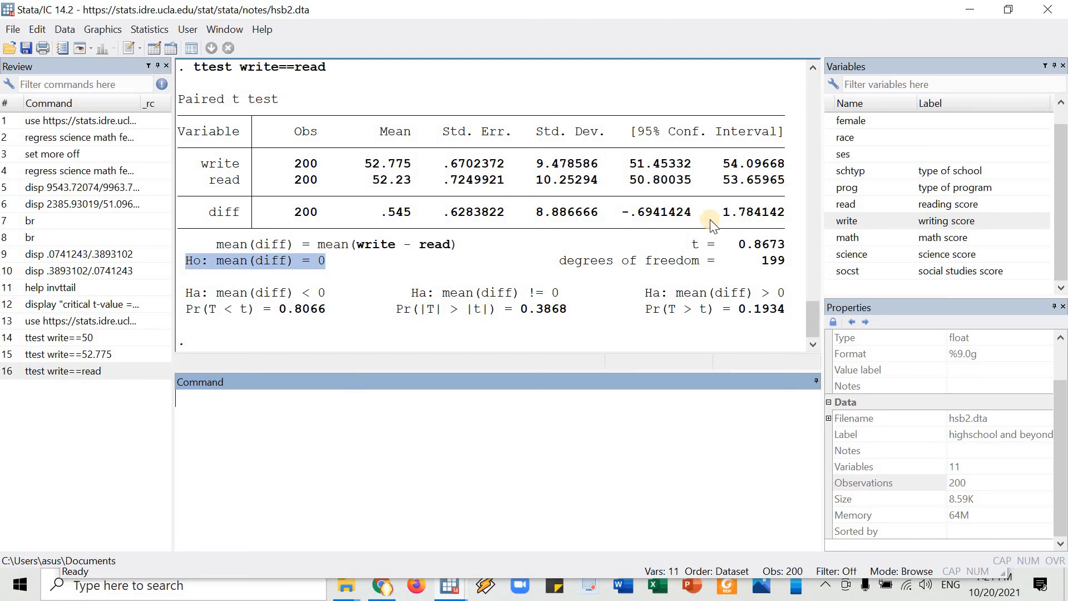
left_click(282, 421)
type("ttest")
double_click(835, 238)
left_click(470, 404)
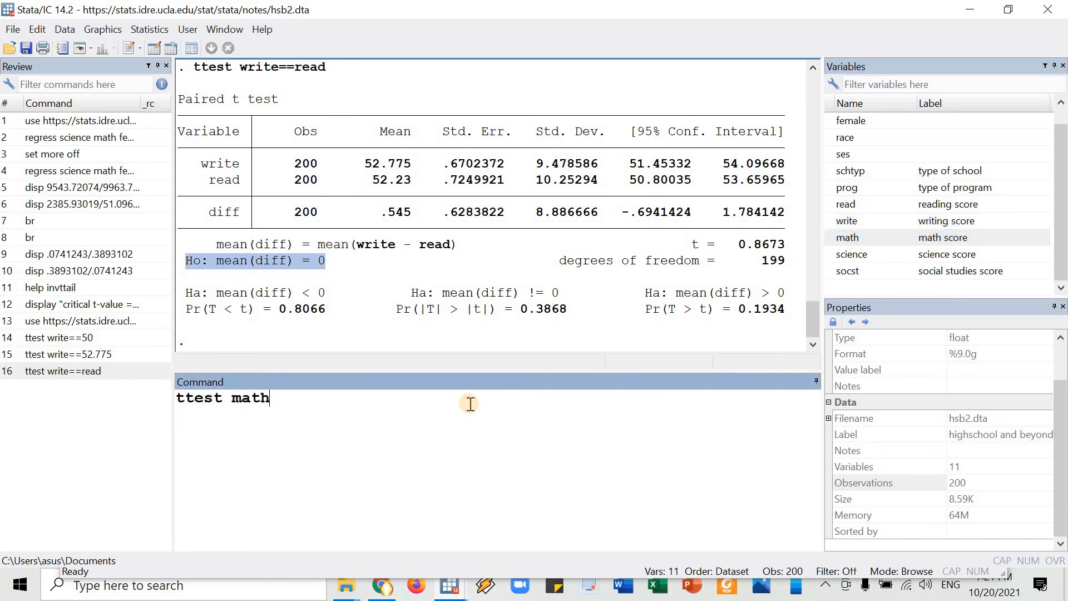
type(", by(")
double_click(829, 122)
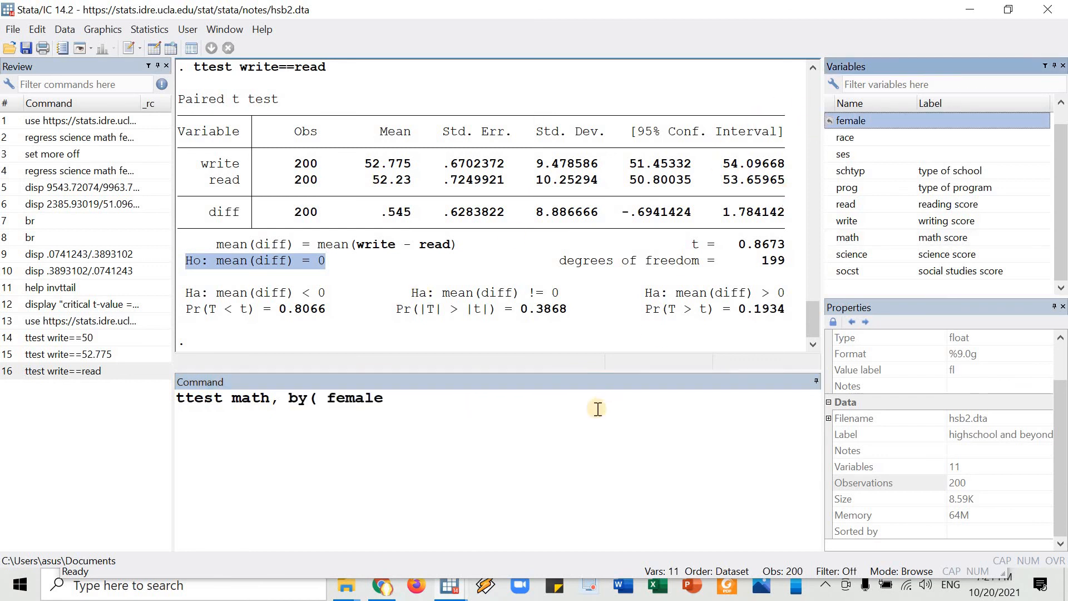
left_click(597, 409)
type(")")
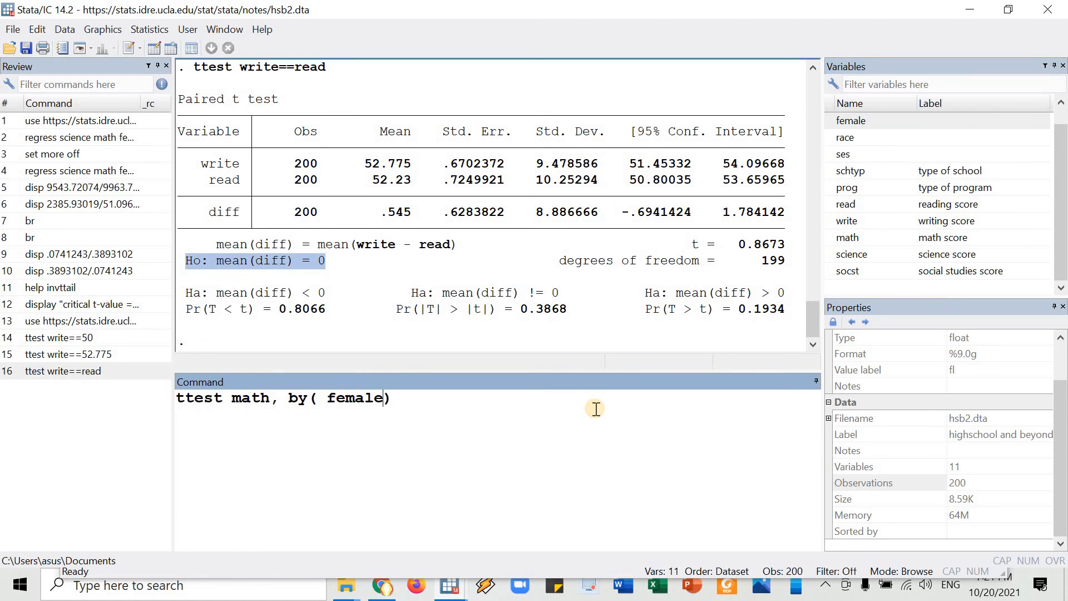
key("BackSpace")
key("Return")
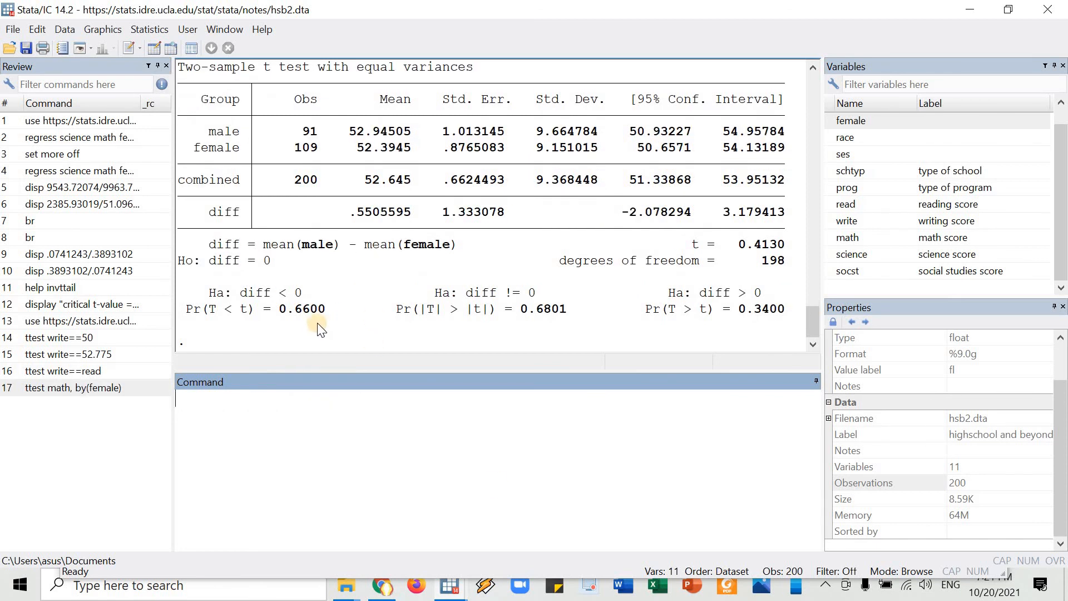
Examine the male group's observation count and mean in the two-sample output, highlighting them and the tested variable math.
scroll(261, 203, "up", 1)
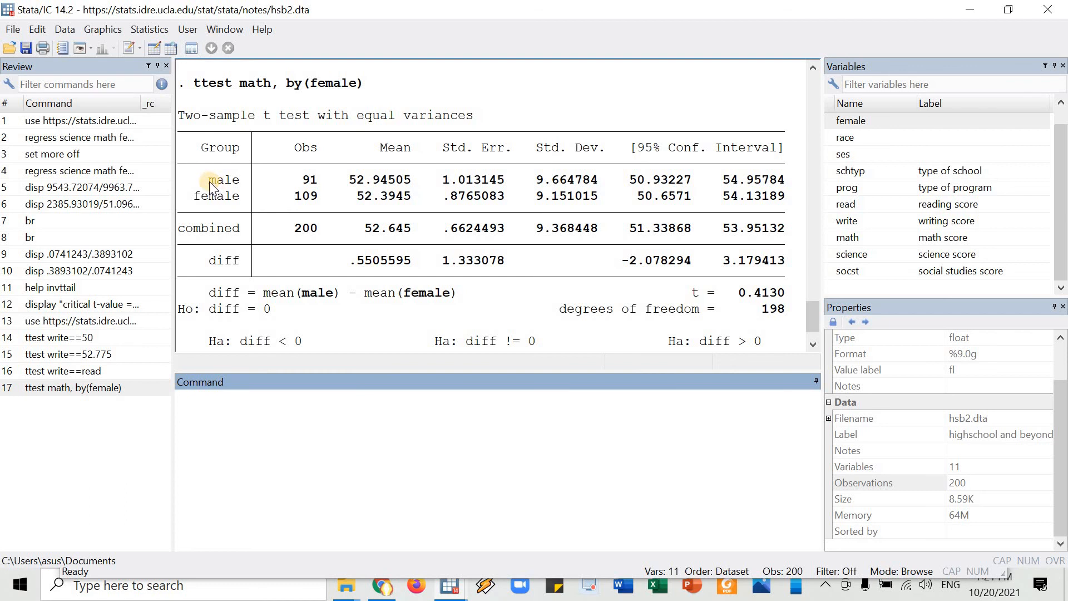
left_click_drag(209, 181, 238, 182)
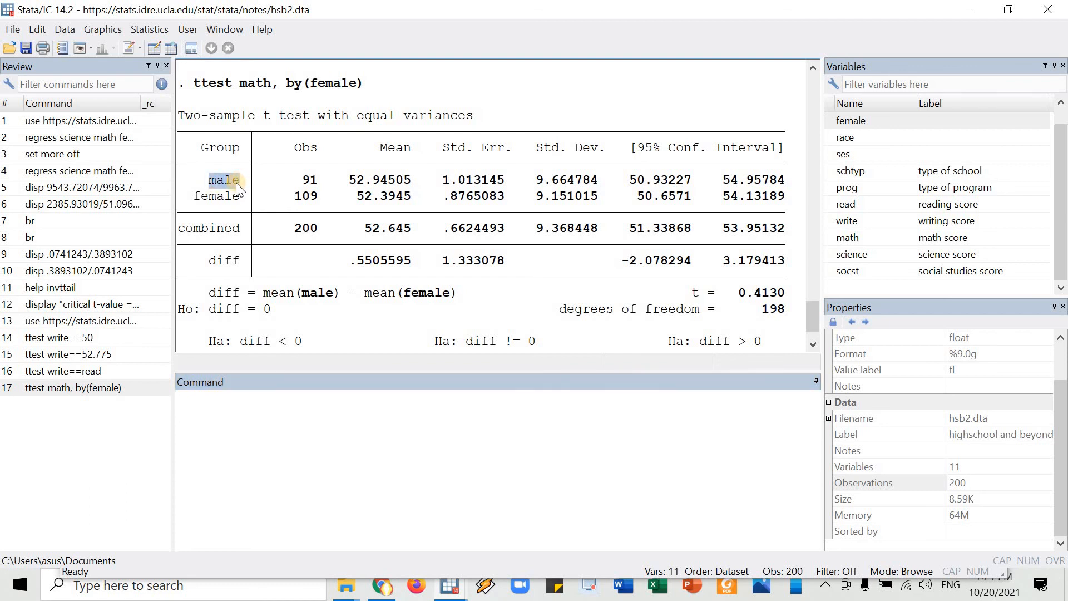
double_click(315, 180)
left_click_drag(357, 180, 411, 182)
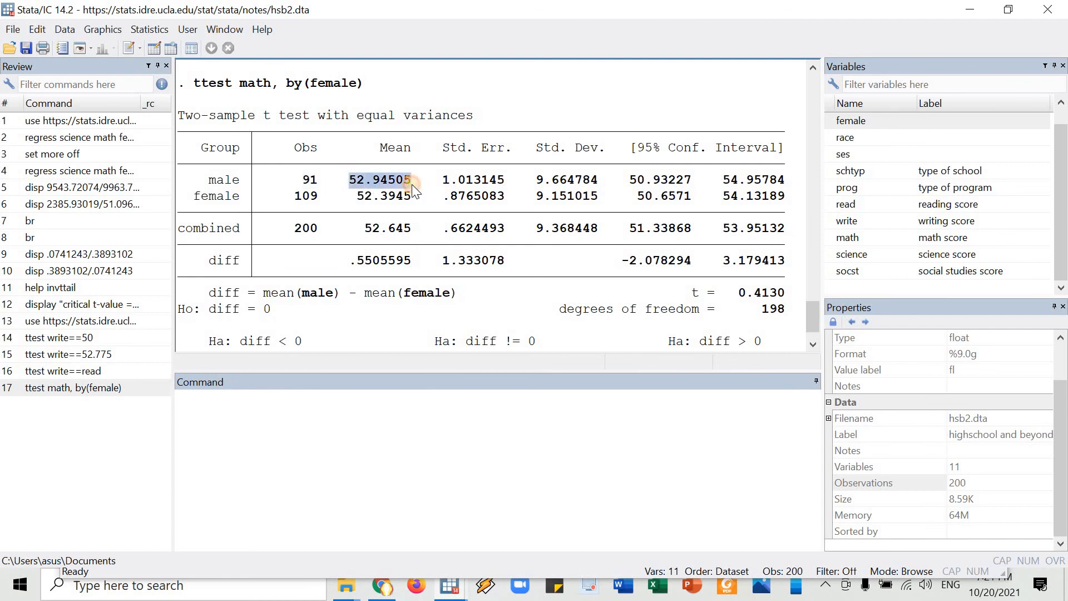
double_click(255, 84)
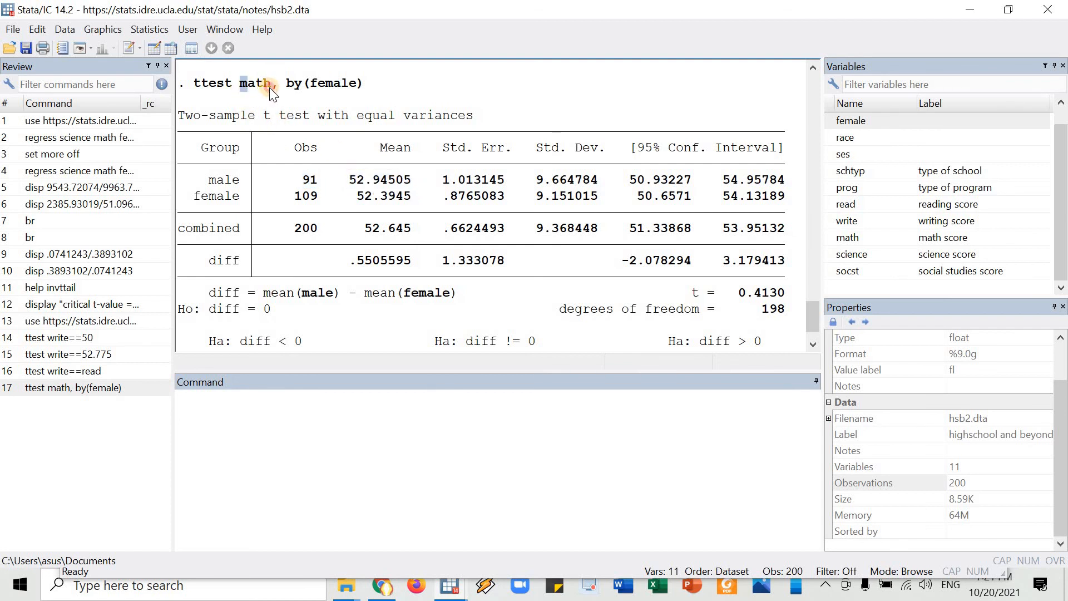
double_click(363, 183)
double_click(384, 185)
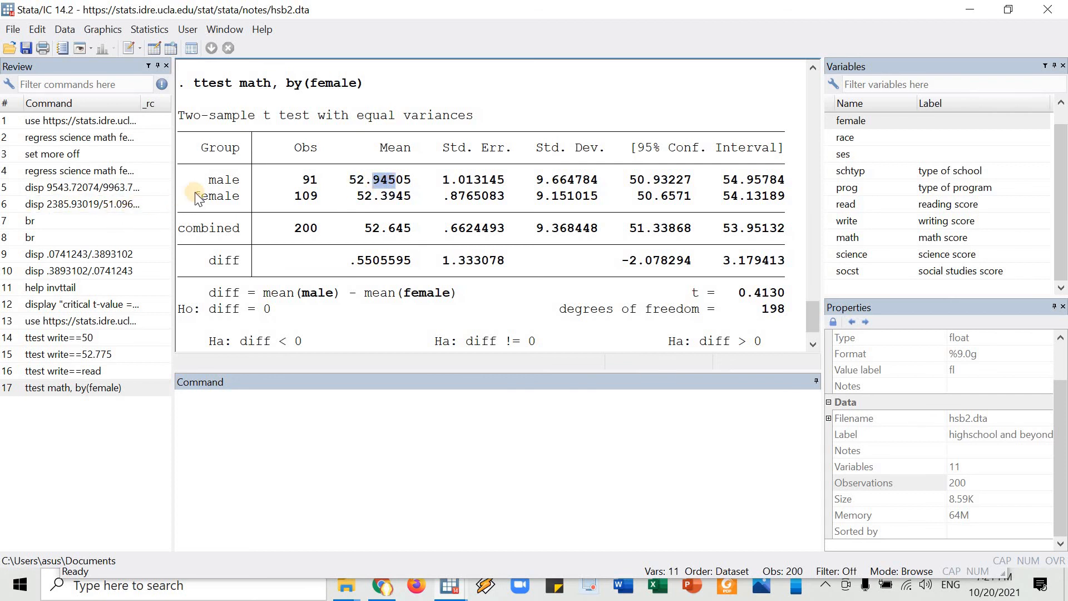
Highlight the female group's label, observation count and mean in the two-sample test output.
left_click_drag(193, 196, 231, 197)
left_click_drag(298, 210, 298, 199)
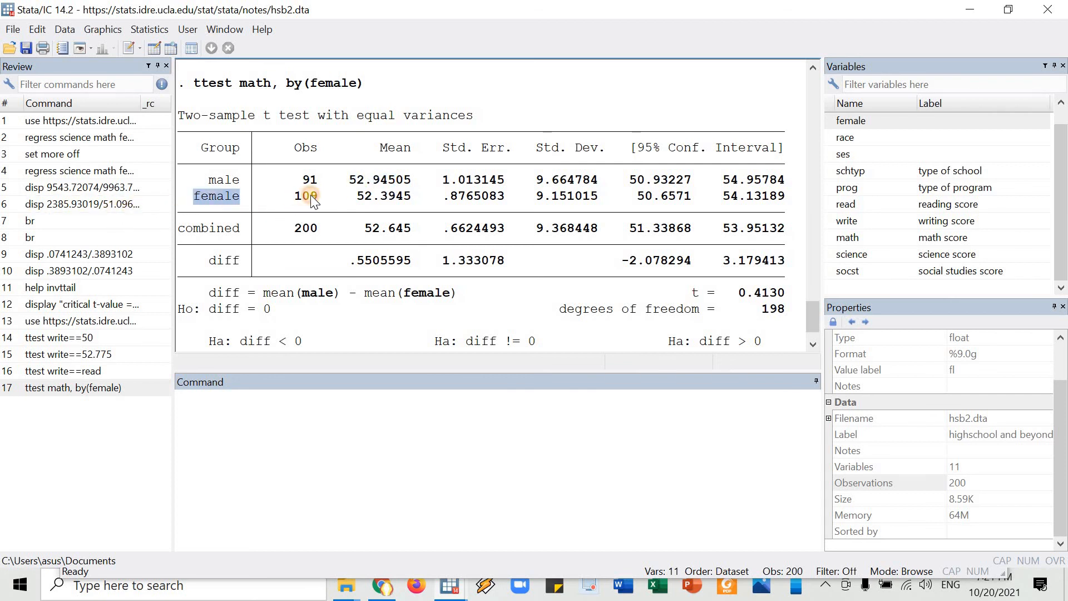
double_click(311, 196)
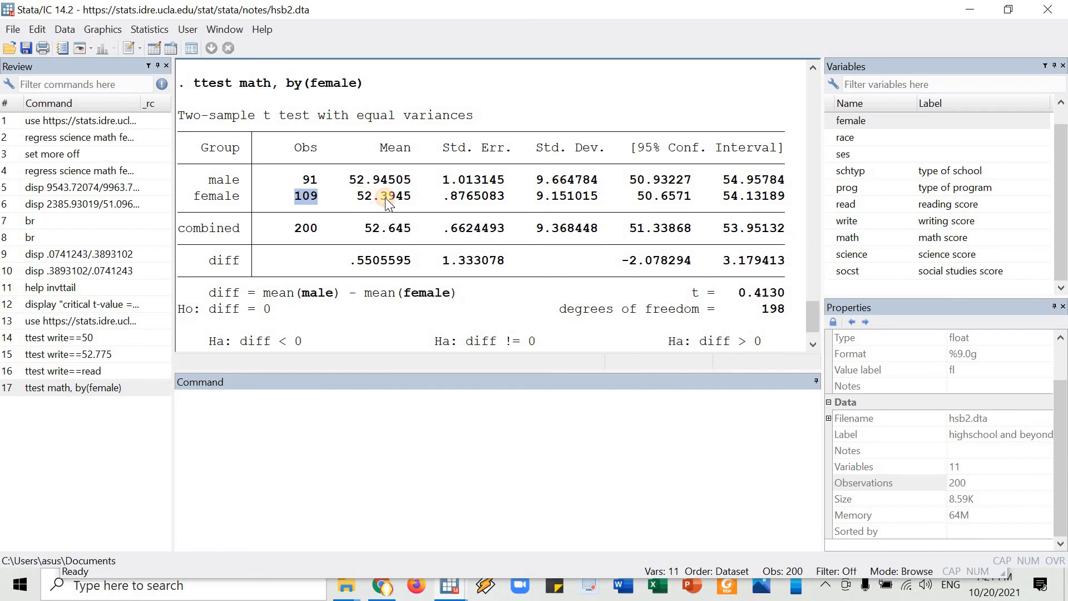
left_click_drag(357, 196, 406, 203)
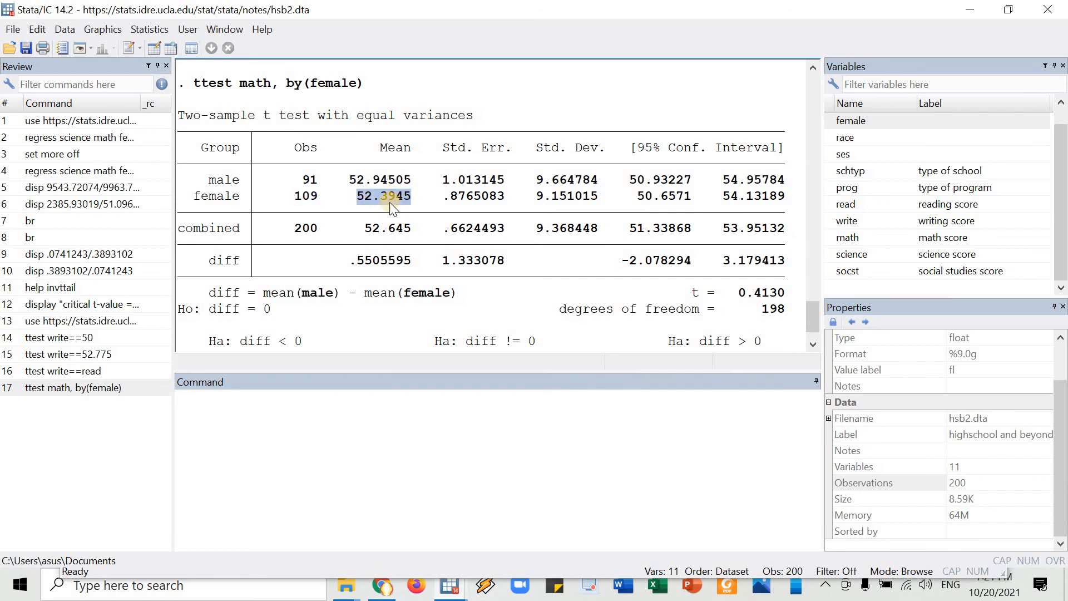
Examine the combined row's observation count and mean, highlighting them along with the tested variable math.
double_click(231, 229)
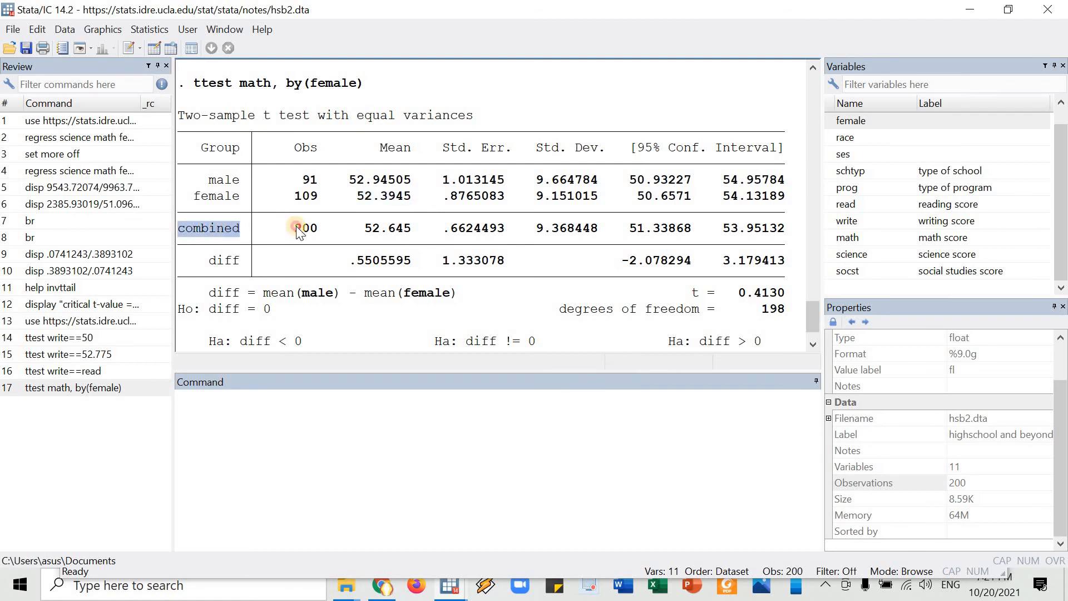
double_click(305, 228)
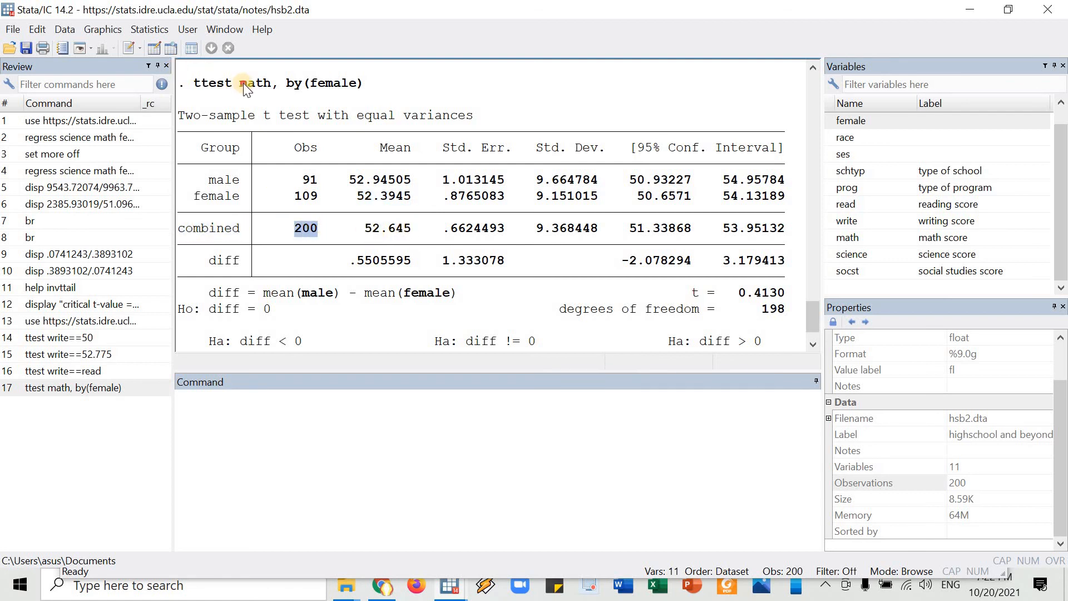
double_click(262, 83)
double_click(394, 229)
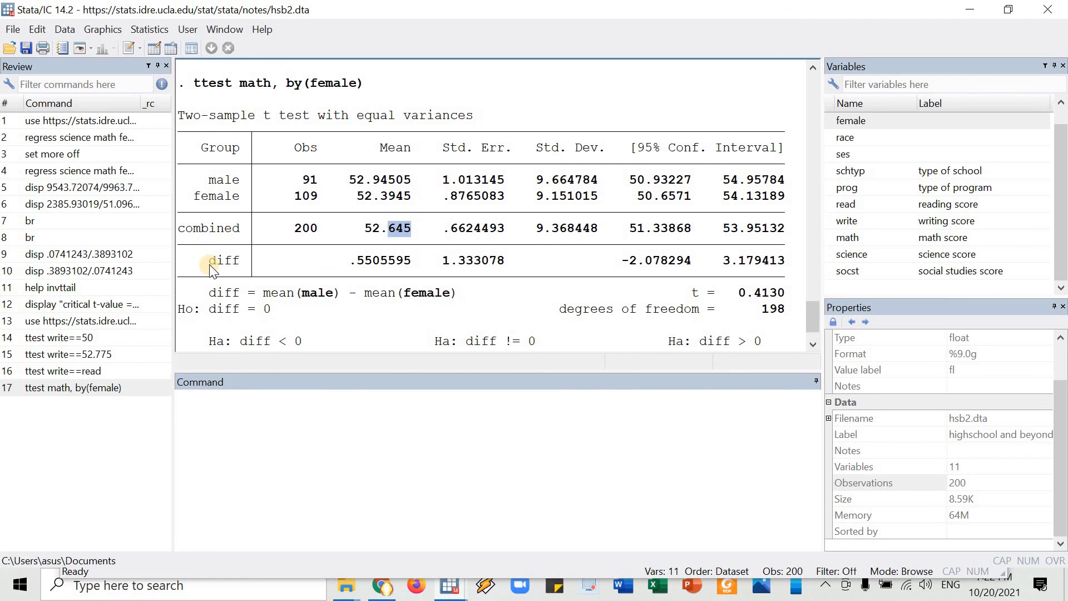
Examine how the diff row is defined by highlighting its formula terms and the matching male and female means.
double_click(232, 260)
left_click_drag(263, 293, 309, 295)
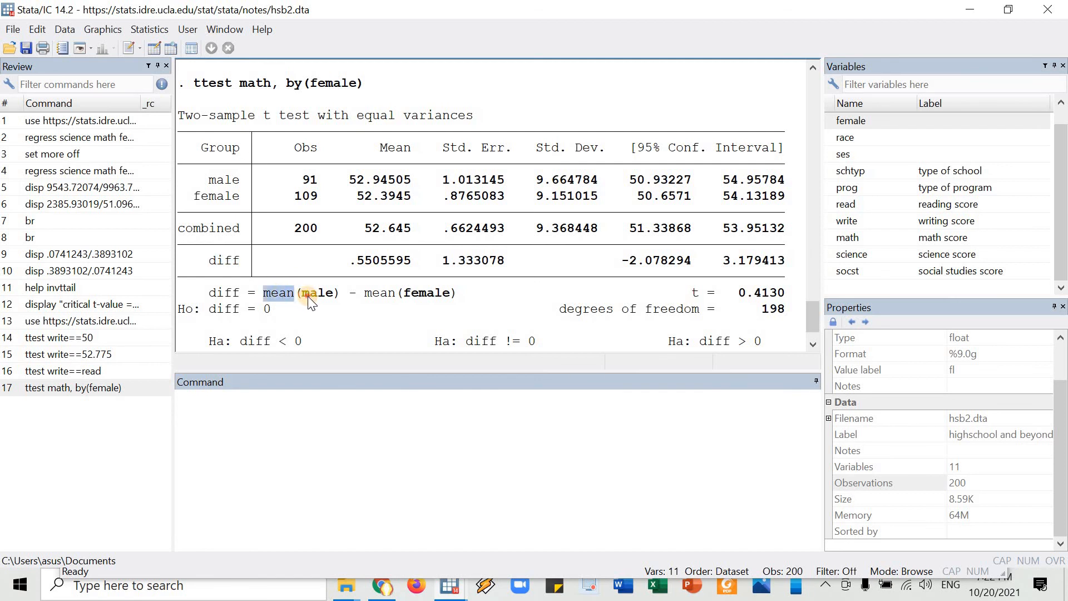
double_click(393, 180)
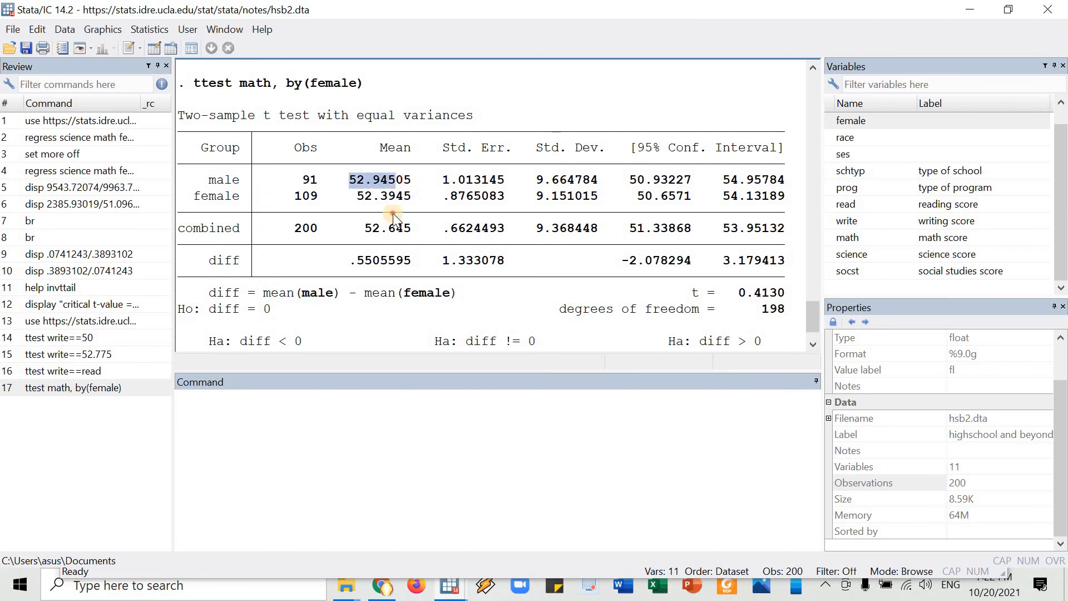
left_click(376, 294)
left_click_drag(377, 293, 424, 289)
double_click(393, 199)
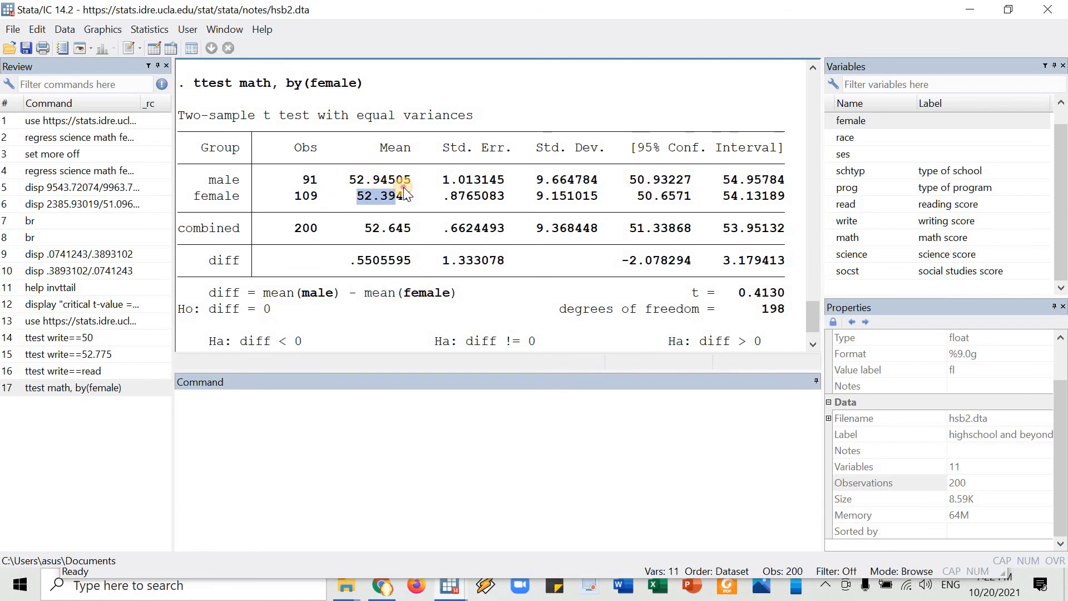
double_click(382, 179)
key("ctrl+c")
Calculate the male minus female mean with "disp 52.94505-52.3945" and compare the result with the table's diff estimate.
left_click(358, 361)
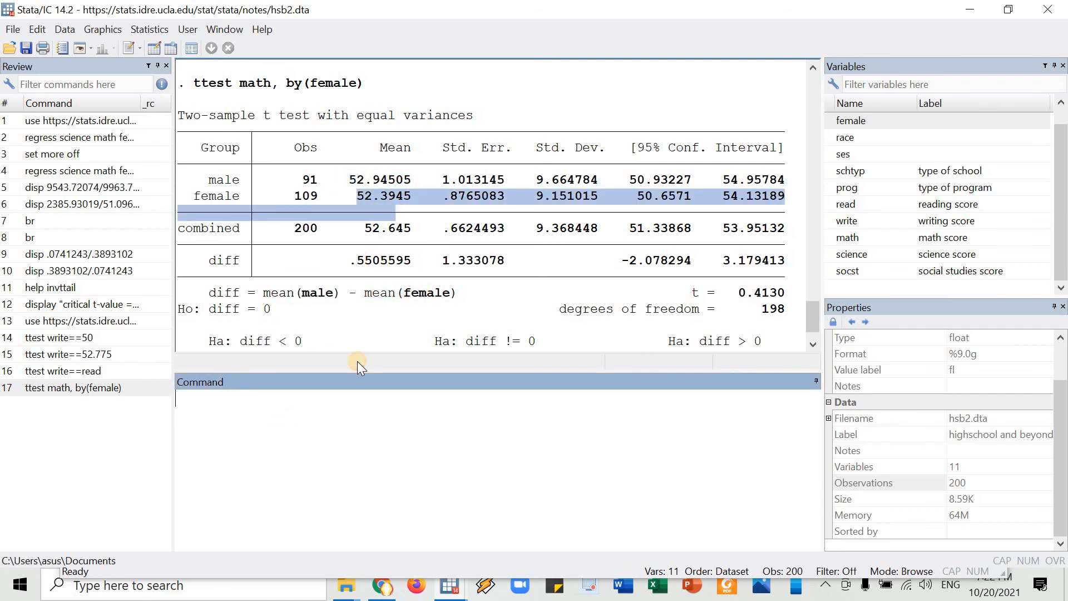
type("dj")
key("BackSpace")
type("isp")
left_click_drag(381, 182, 402, 181)
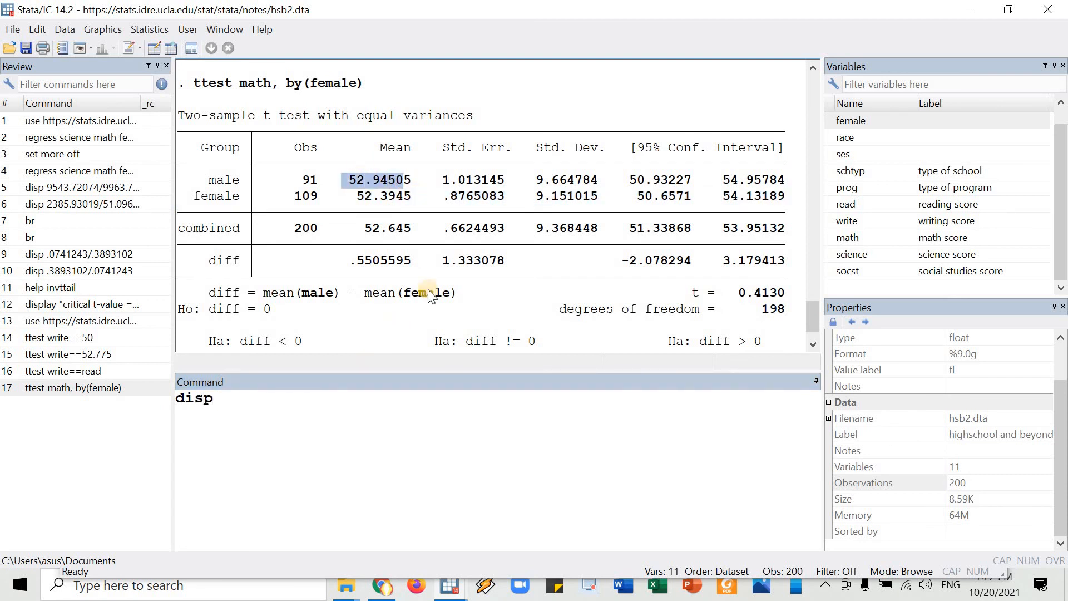
left_click_drag(349, 176, 410, 188)
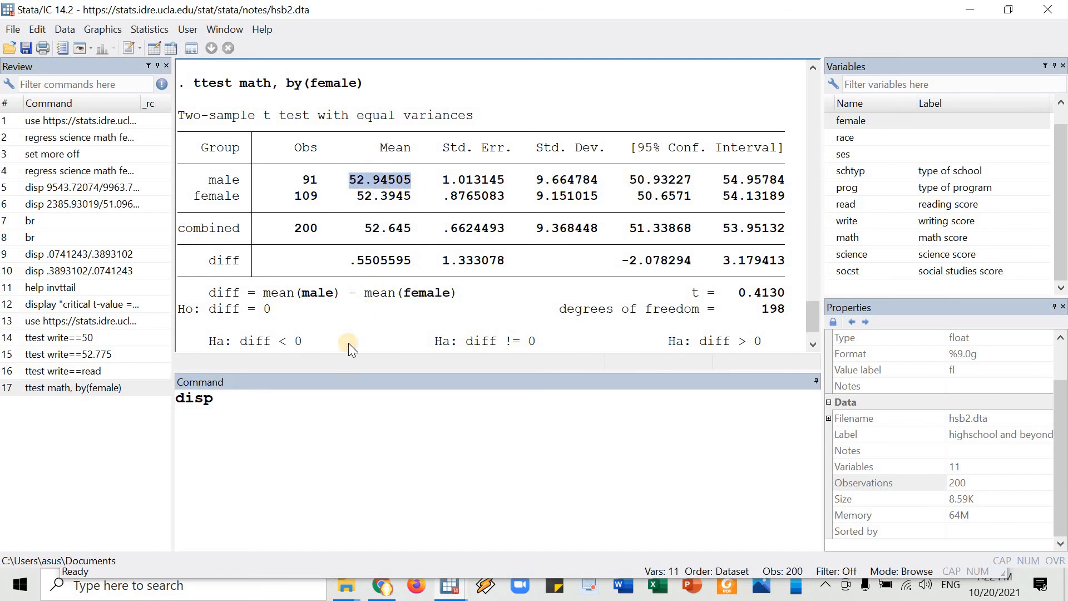
left_click(329, 386)
key("ctrl+v")
type("-")
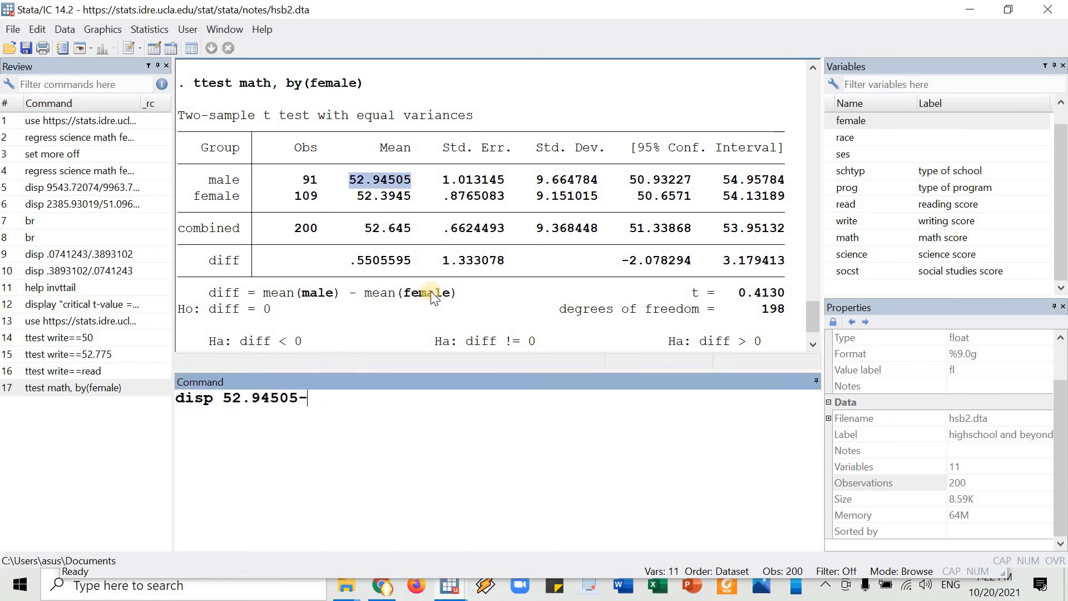
left_click_drag(356, 196, 411, 198)
key("ctrl+c")
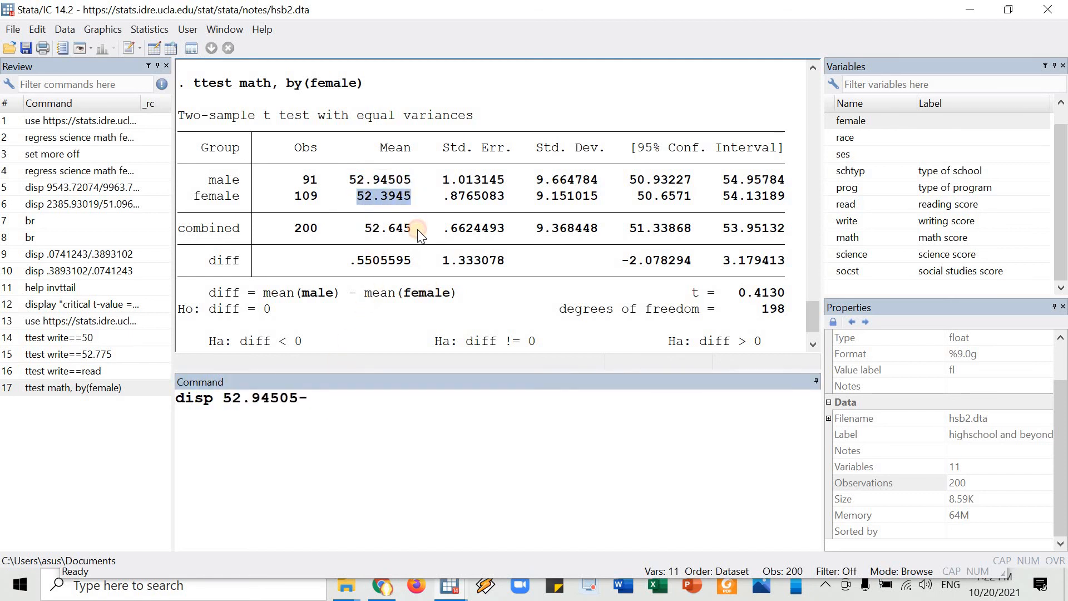
left_click(369, 403)
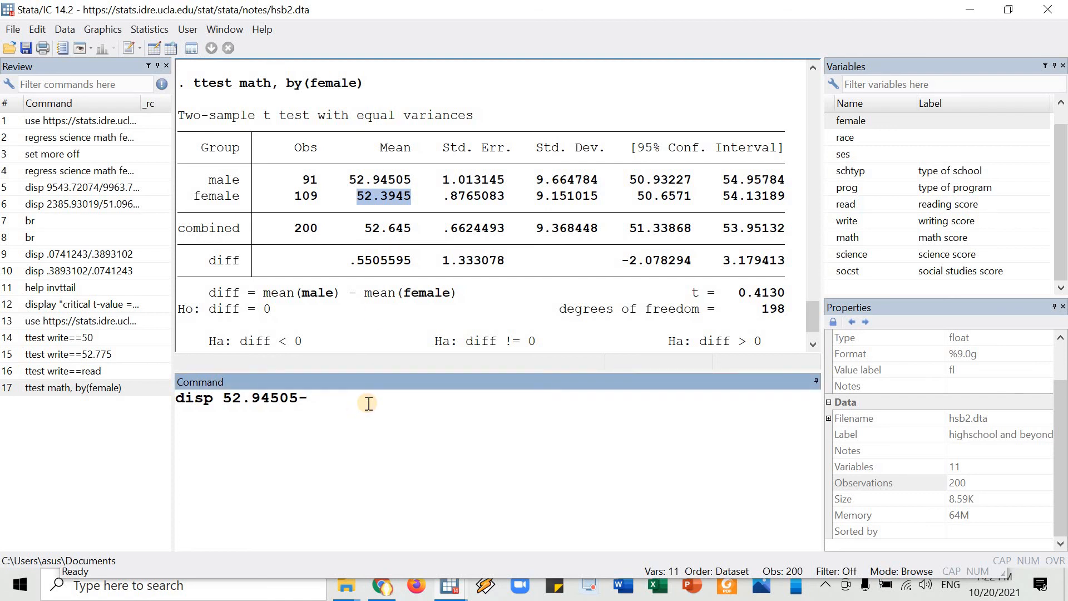
key("ctrl+v")
key("Return")
double_click(216, 310)
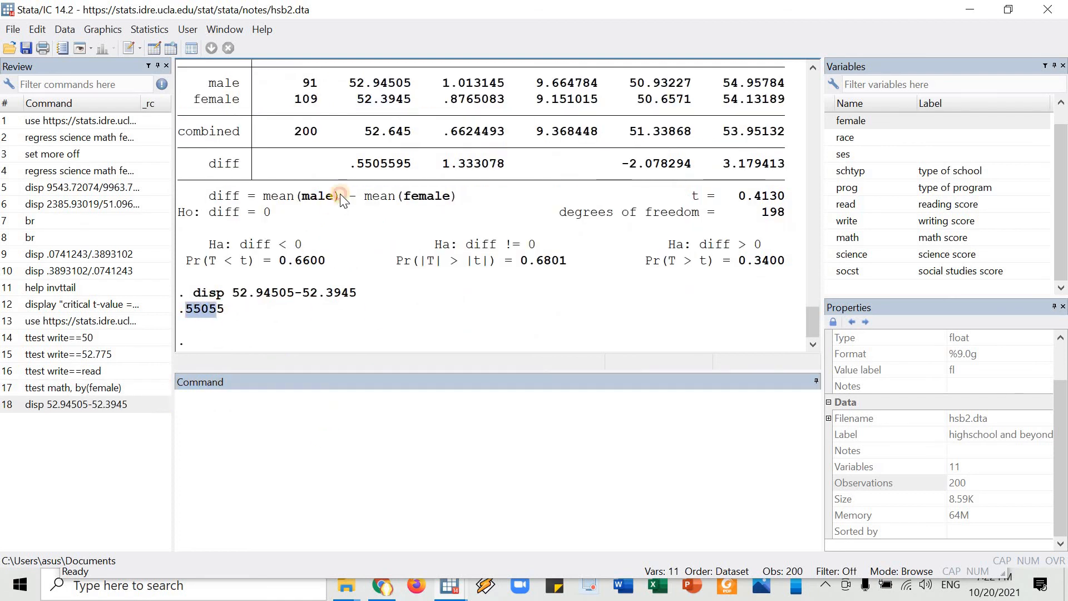
left_click_drag(362, 163, 411, 164)
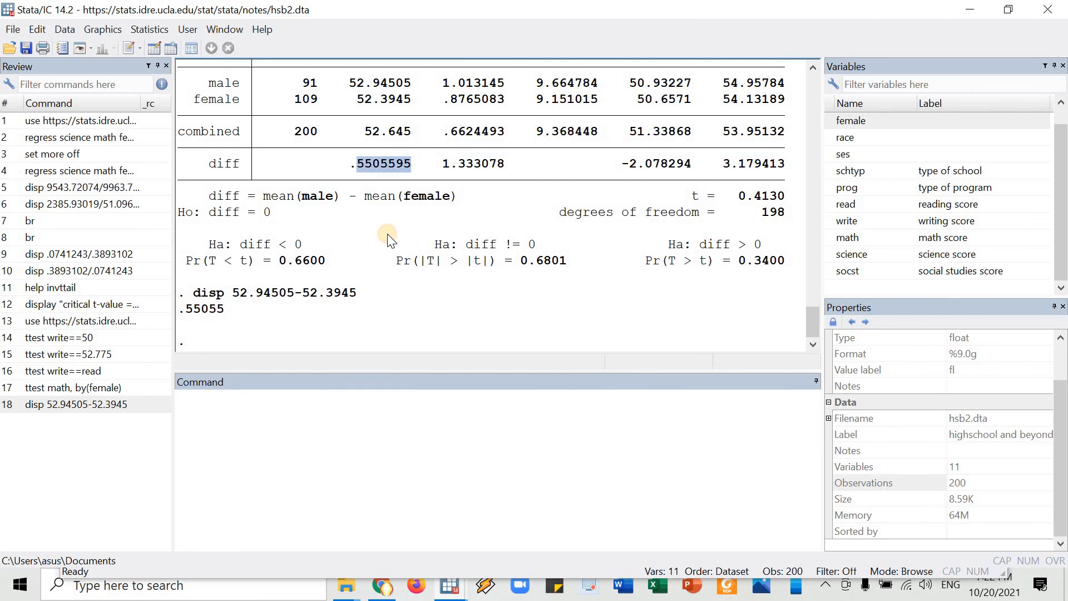
Highlight the two-sample test's null hypothesis and the male and female mean terms that define the difference.
scroll(187, 278, "up", 1)
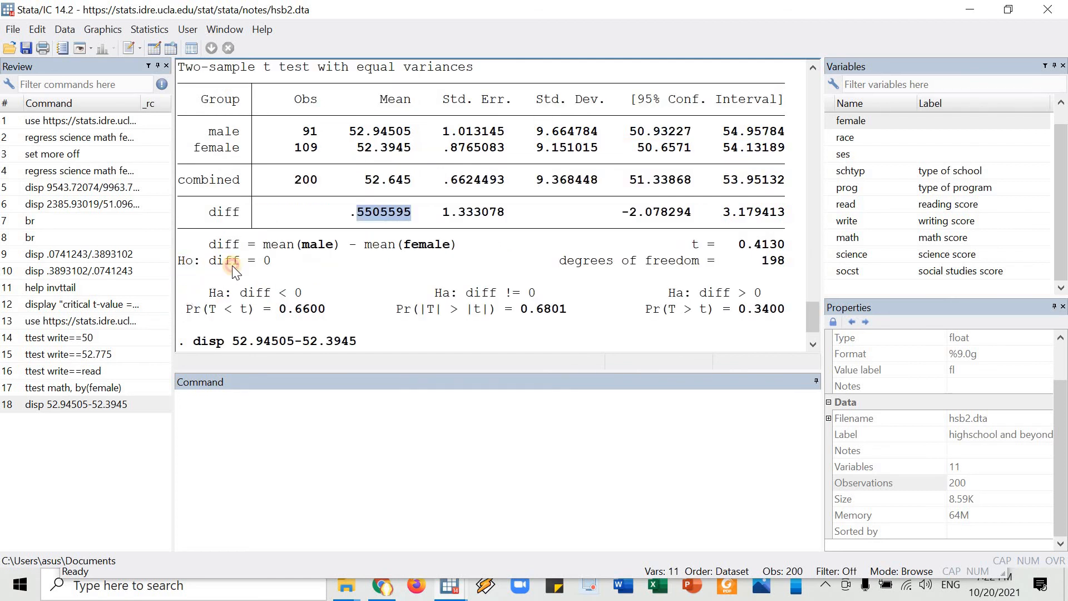
left_click_drag(178, 261, 450, 246)
left_click(271, 244)
left_click_drag(318, 246, 394, 245)
double_click(268, 265)
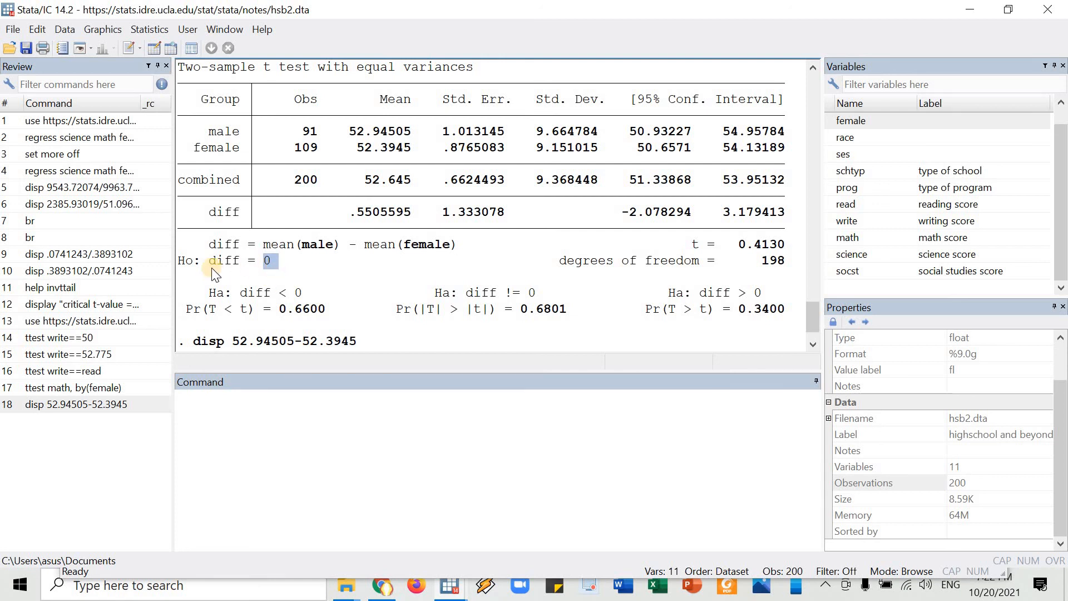
left_click_drag(186, 261, 240, 261)
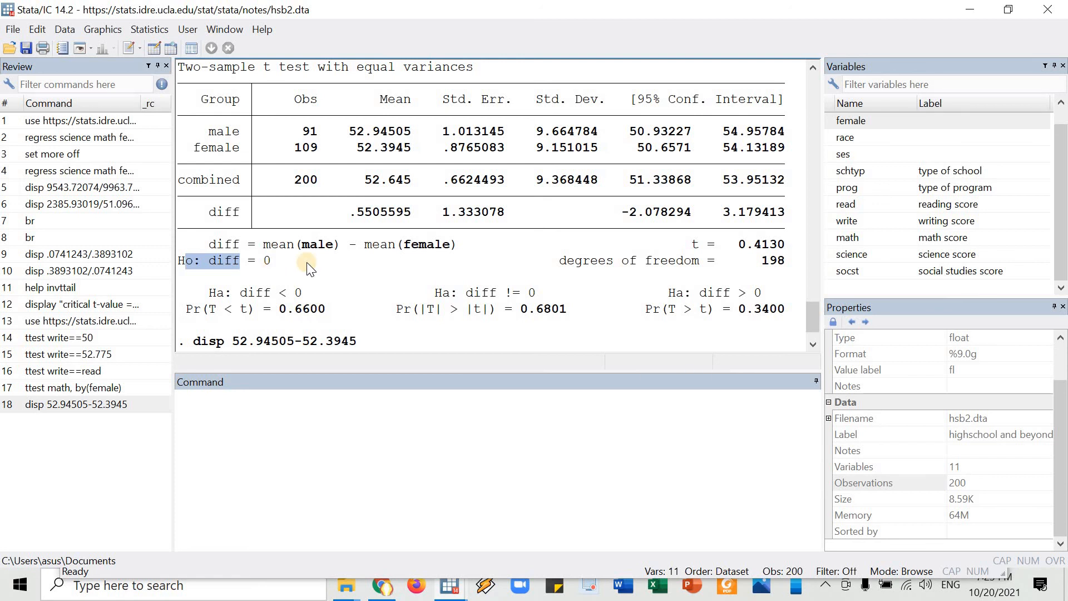
Examine the two-sided alternative hypothesis and its p-value against the null hypothesis, highlighting each in the output.
left_click_drag(443, 294, 536, 295)
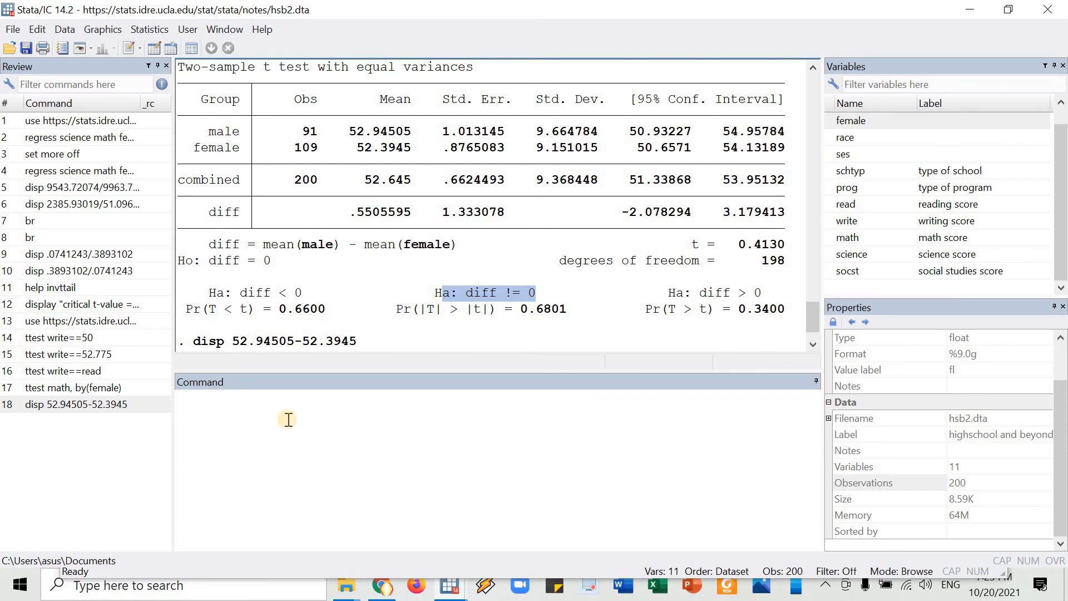
left_click(264, 414)
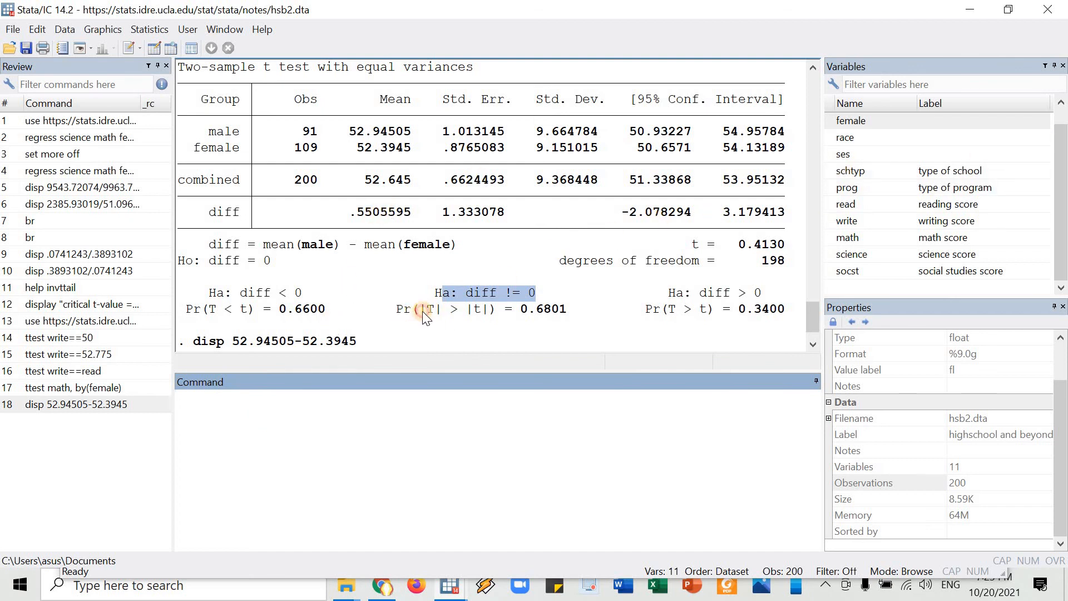
left_click_drag(396, 309, 567, 309)
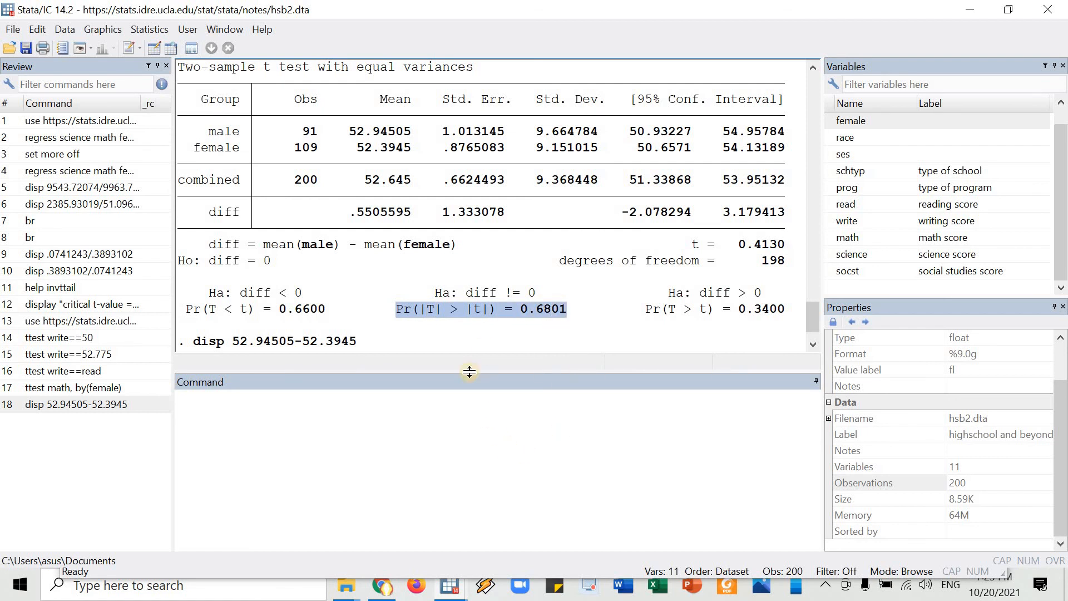
left_click(524, 309)
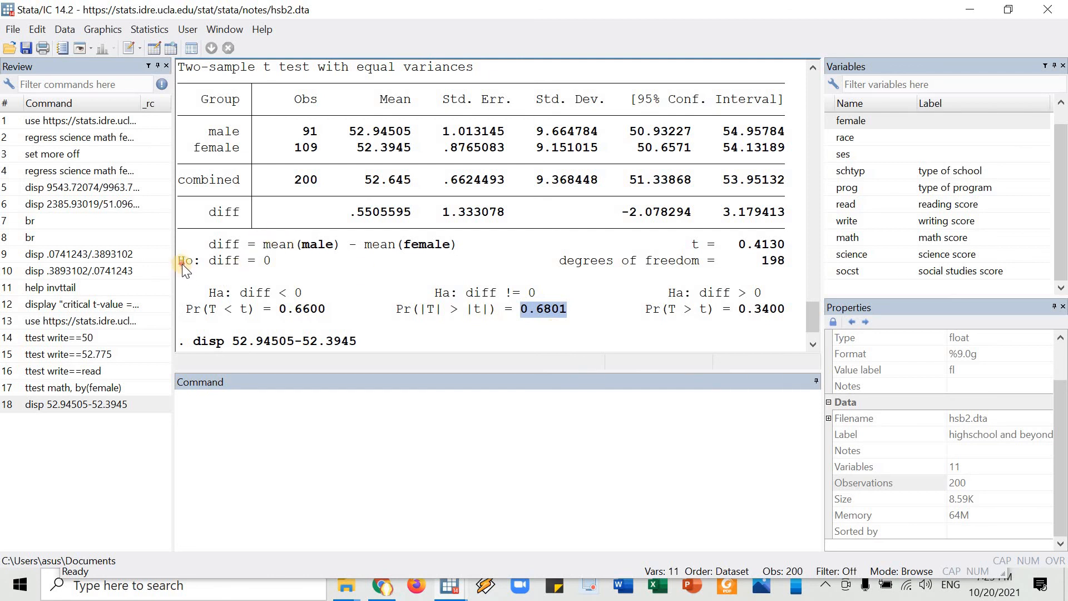
left_click_drag(182, 263, 256, 271)
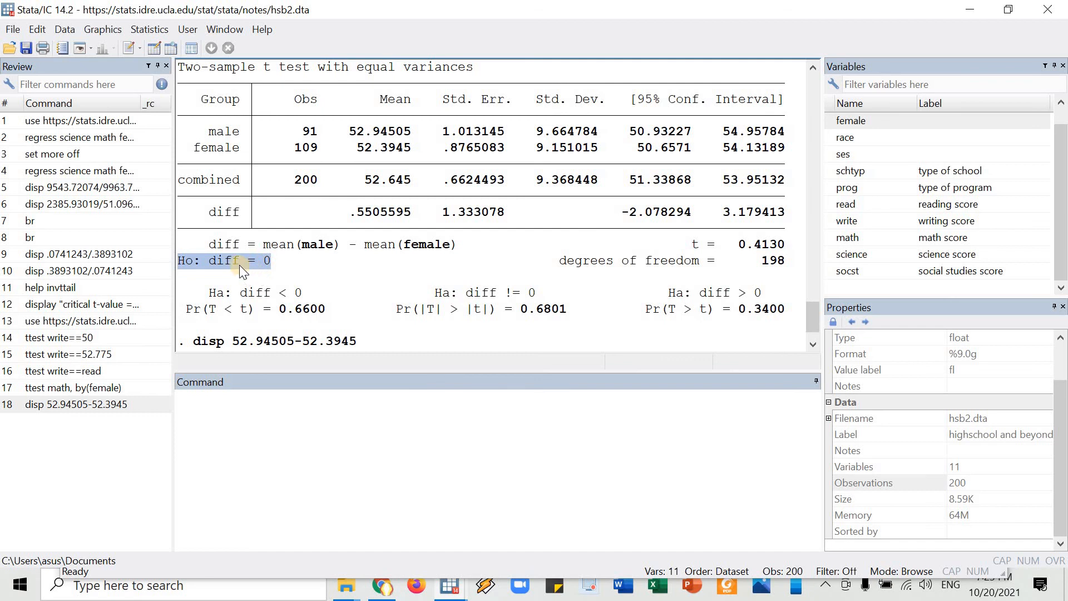